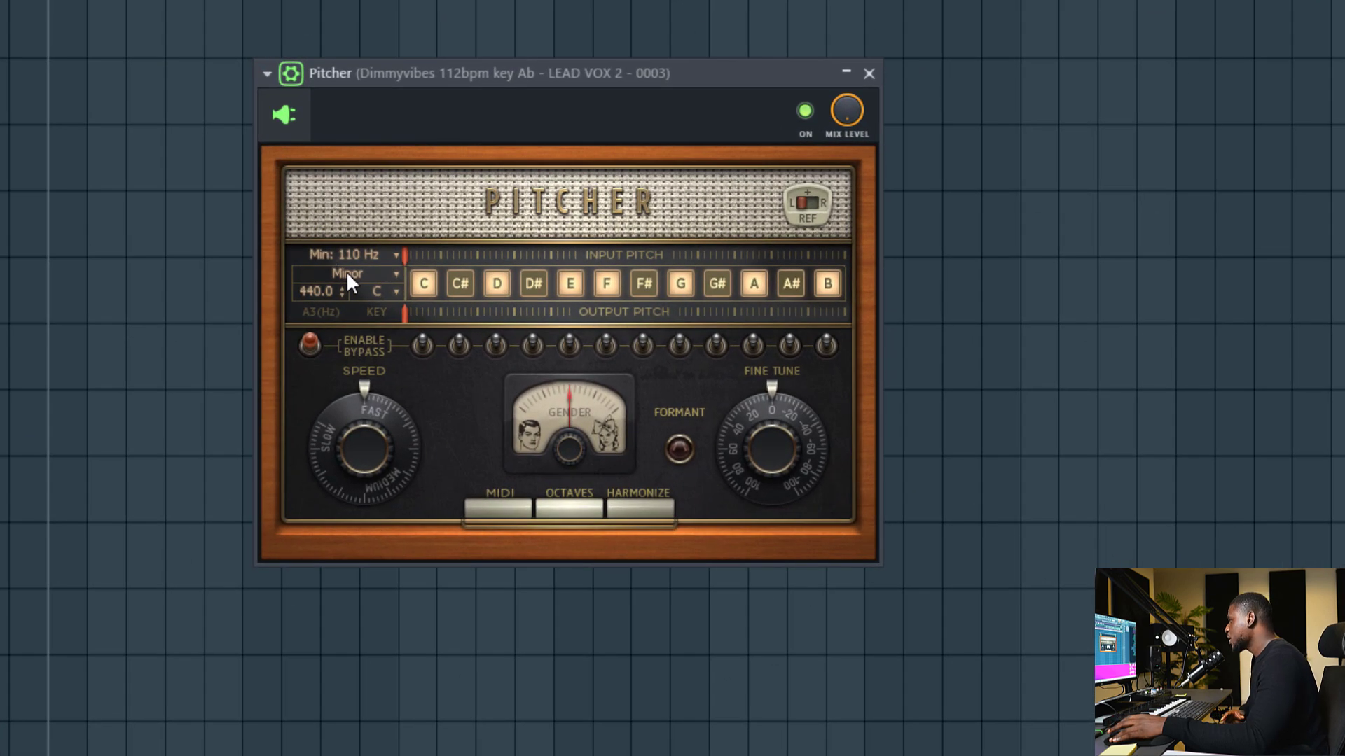
Step: Browse Pitcher's scale and root key lists, leaving them at C Minor
left_click(348, 274)
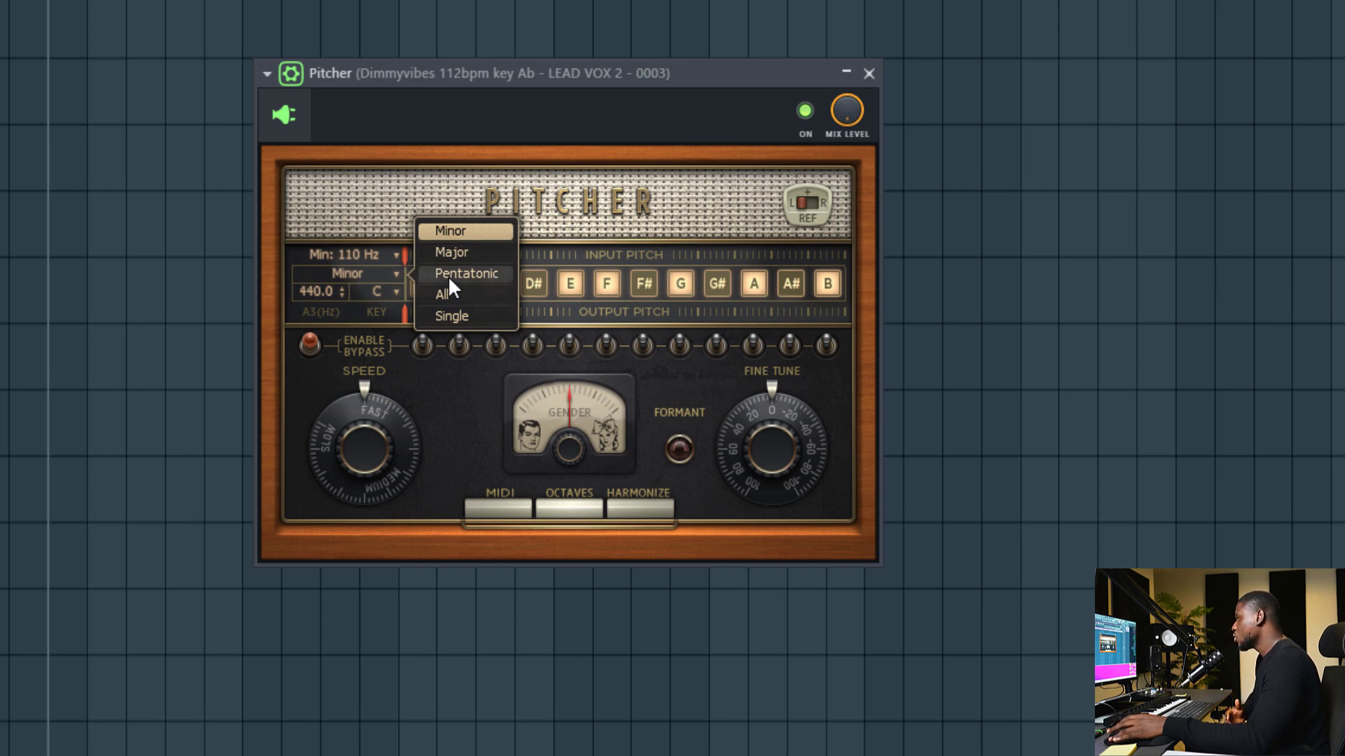
left_click(347, 272)
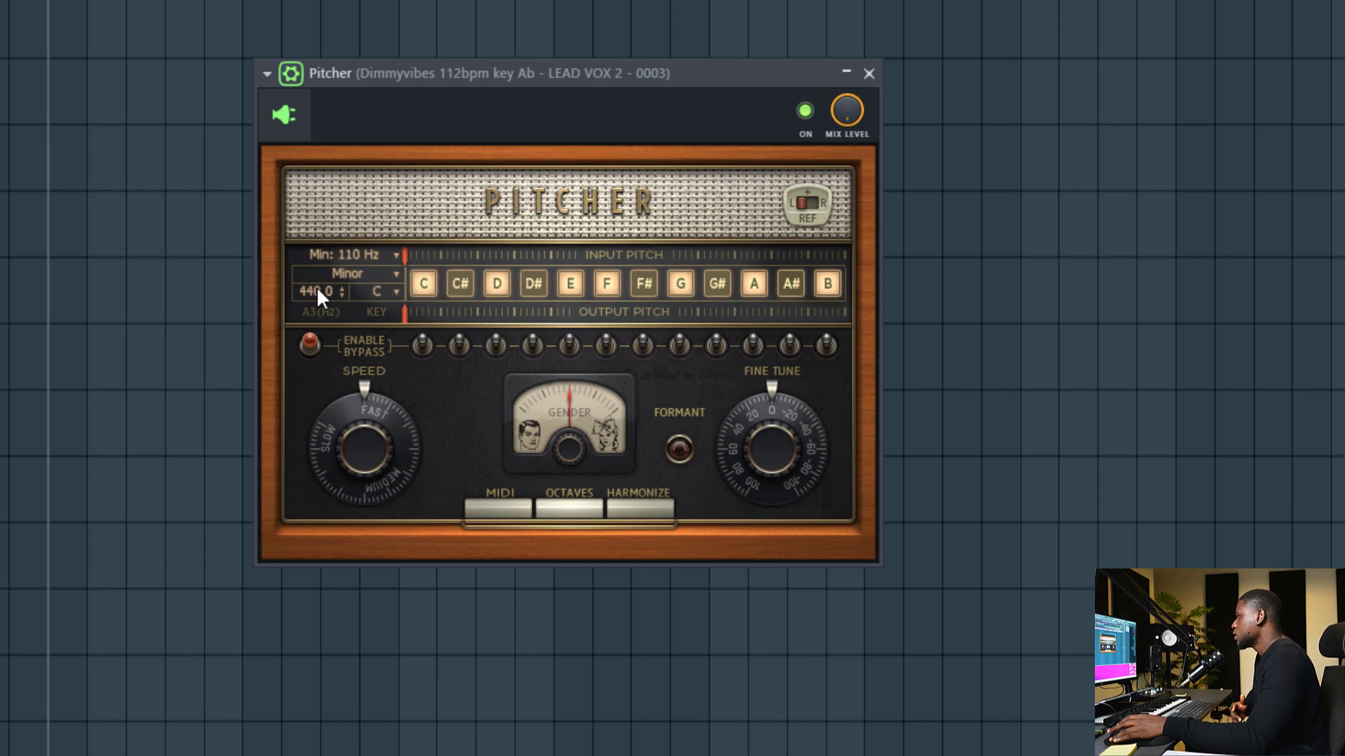
left_click(353, 290)
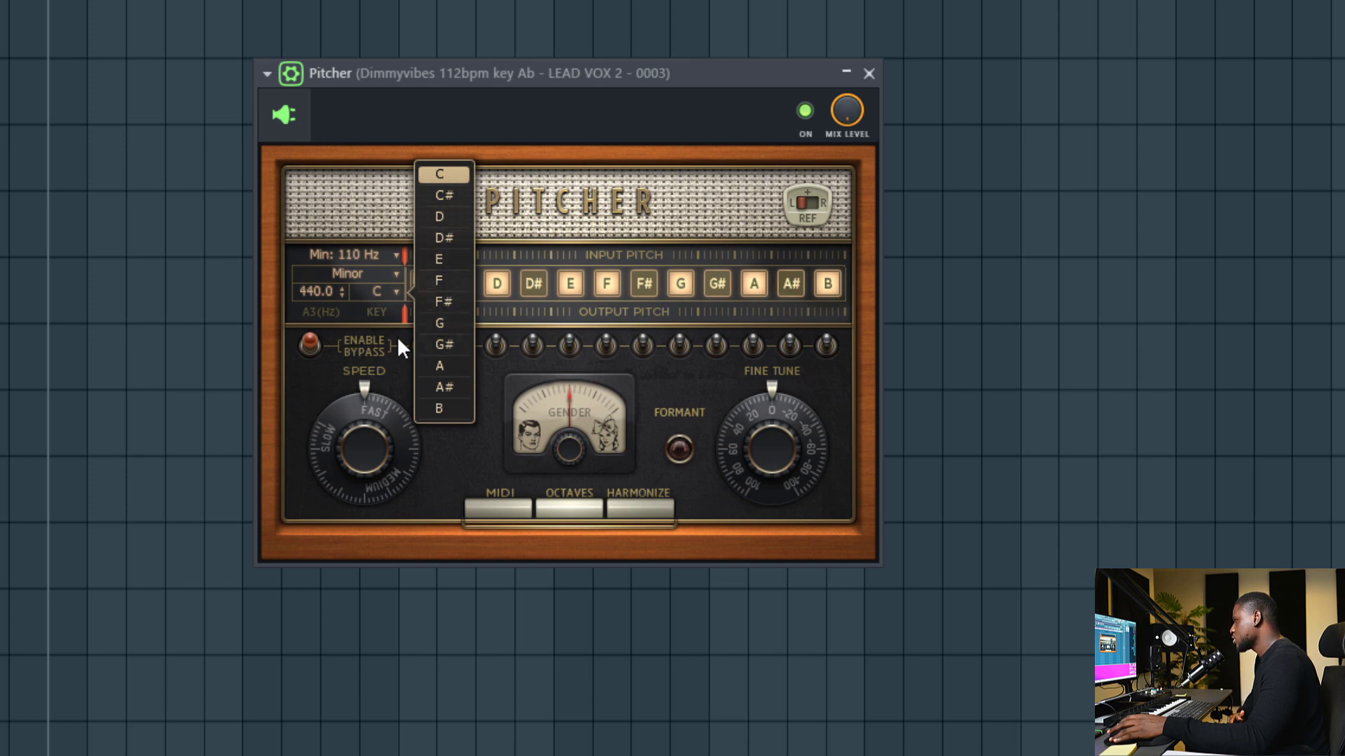
left_click(368, 298)
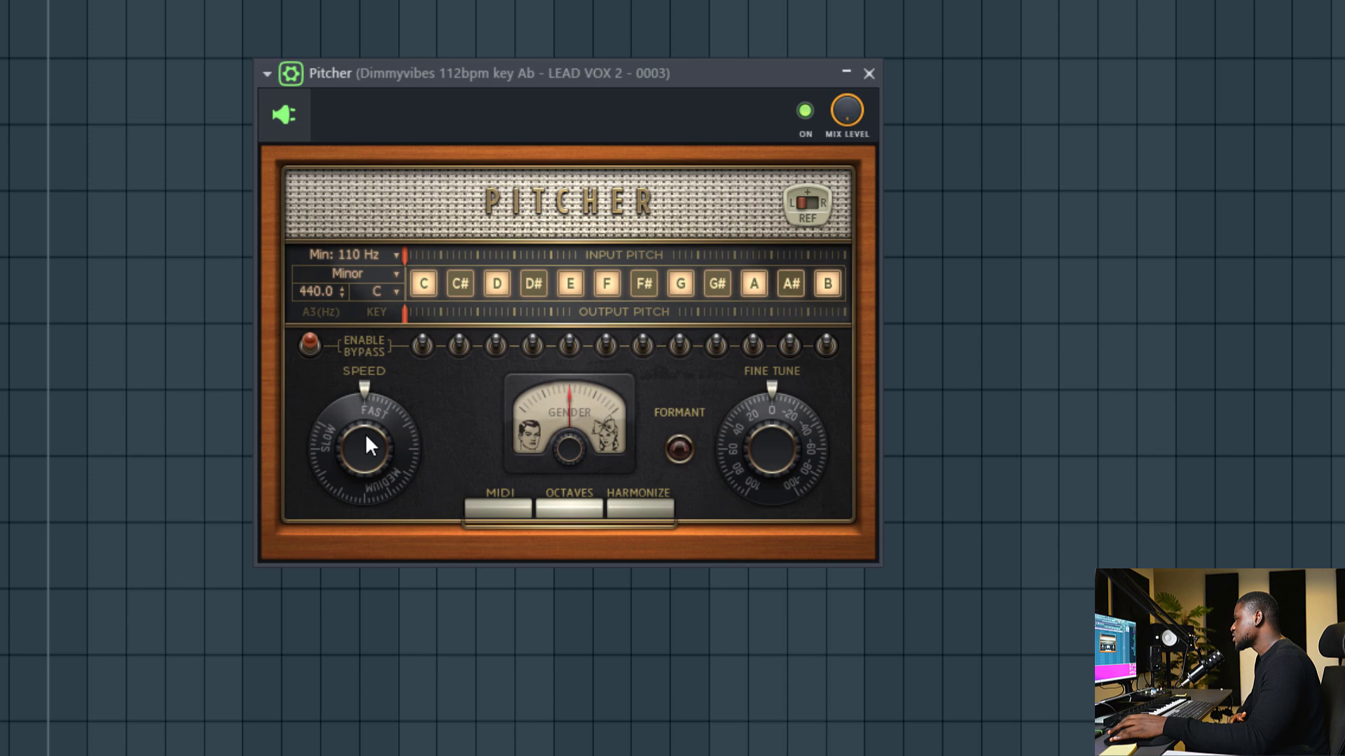
Step: Try Pitcher's correction speed, sweep the gender setting, and toggle harmonize on and off
mouse_move(360, 444)
left_mouse_down()
mouse_move(360, 396)
mouse_move(360, 448)
left_mouse_up()
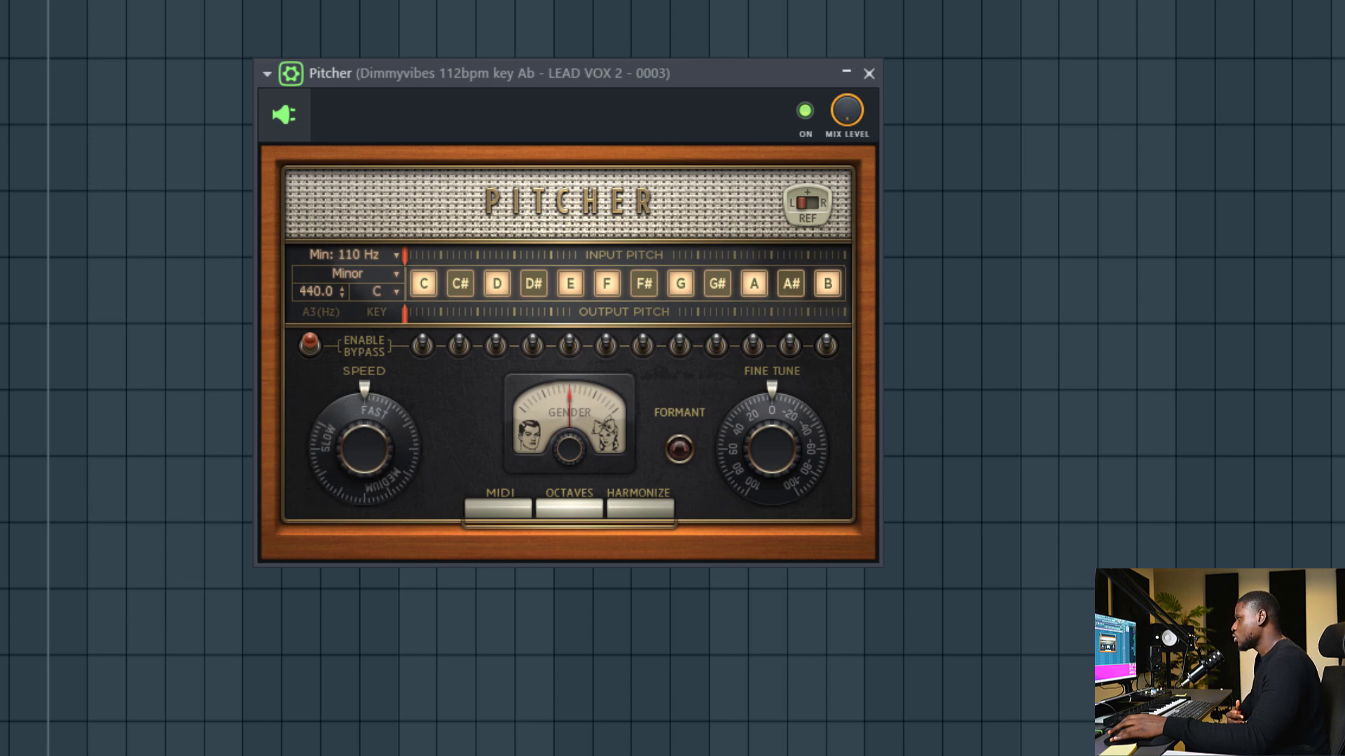
mouse_move(360, 448)
left_mouse_down()
mouse_move(360, 389)
mouse_move(360, 428)
left_mouse_up()
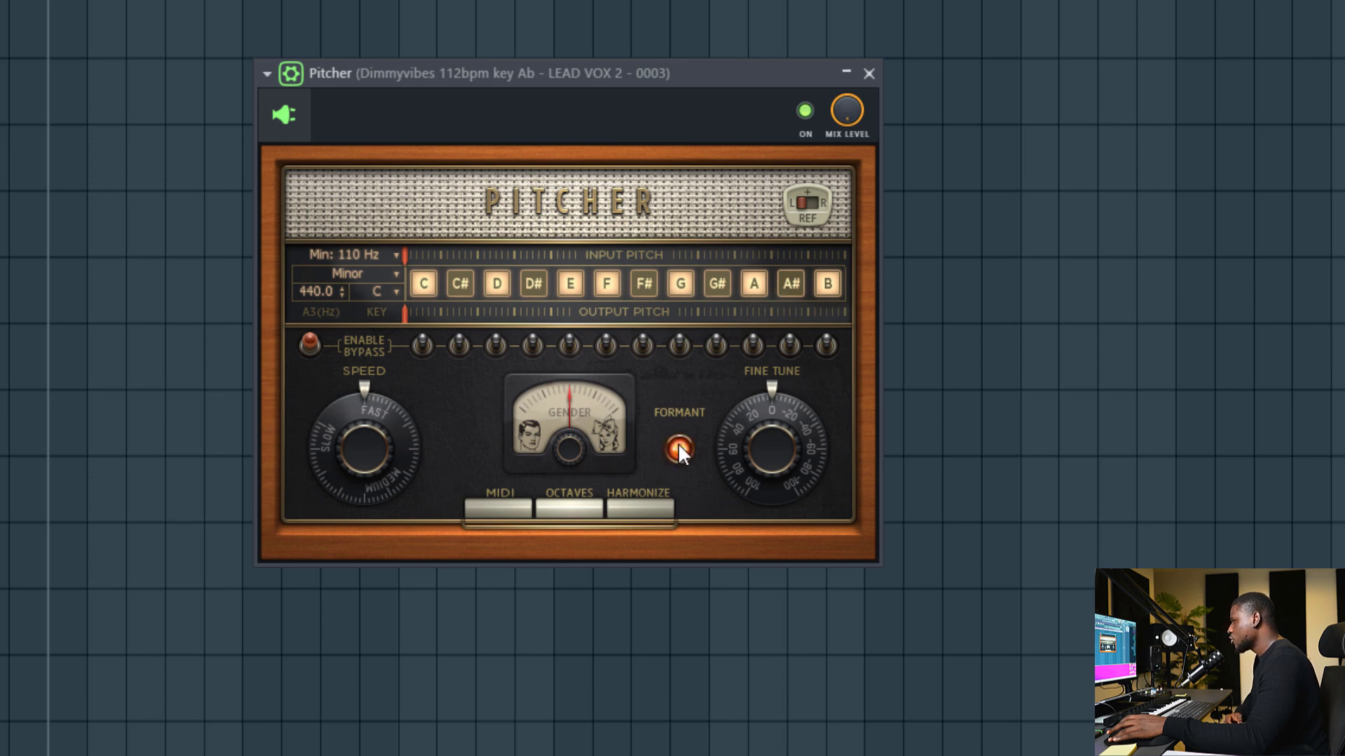
left_click_drag(568, 449, 578, 463)
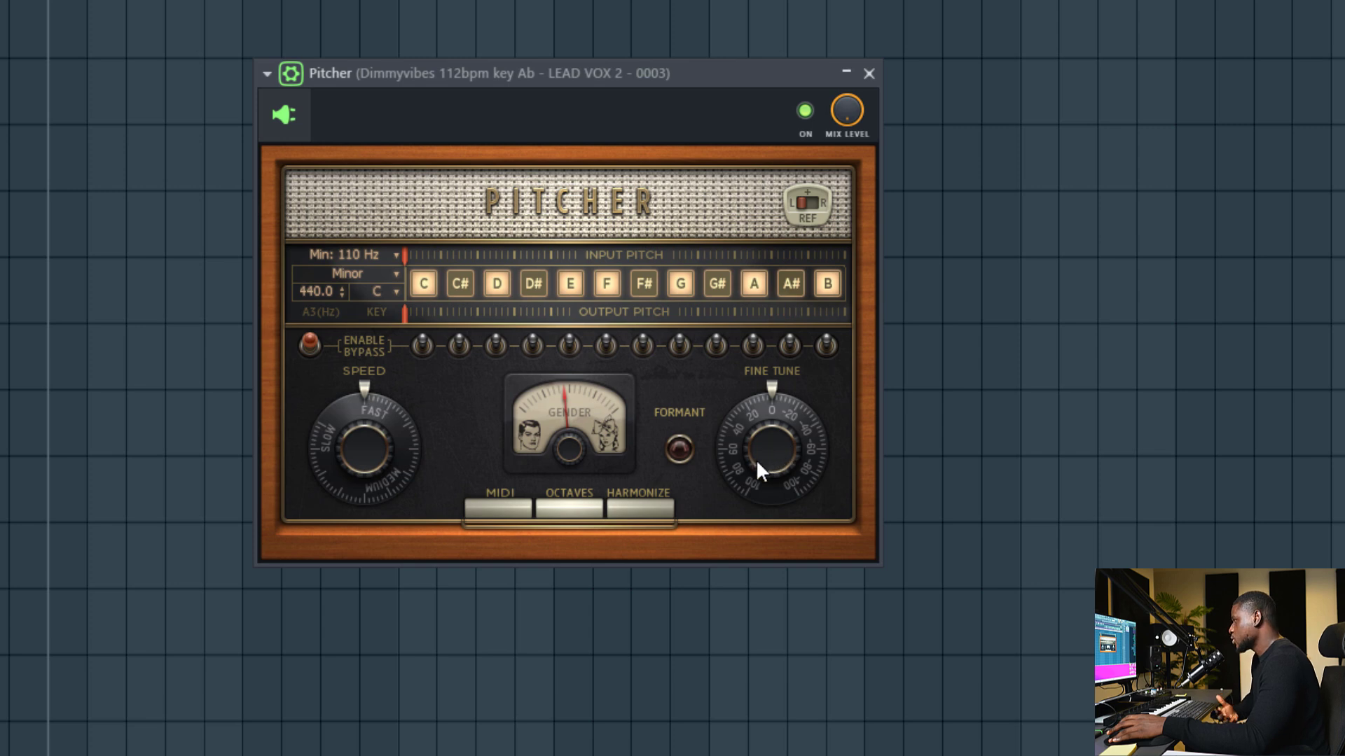
left_click(619, 502)
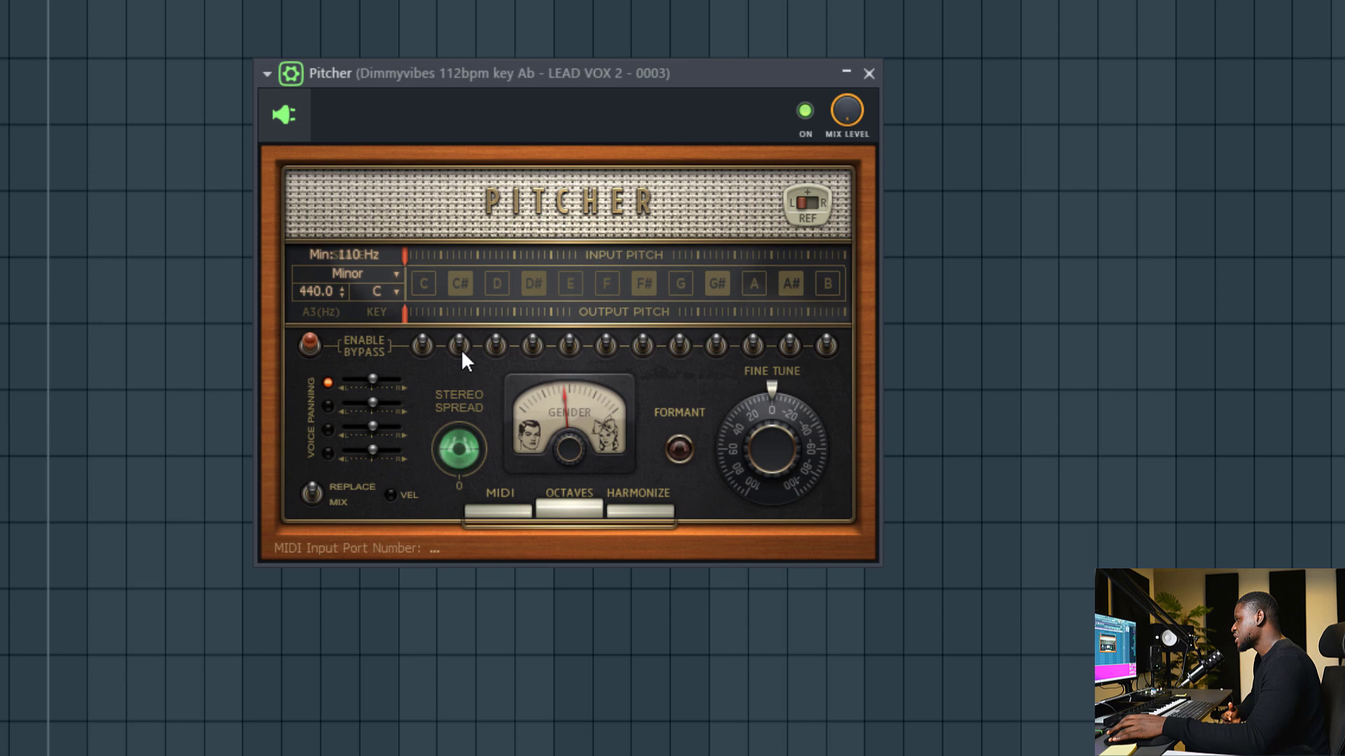
left_click(622, 501)
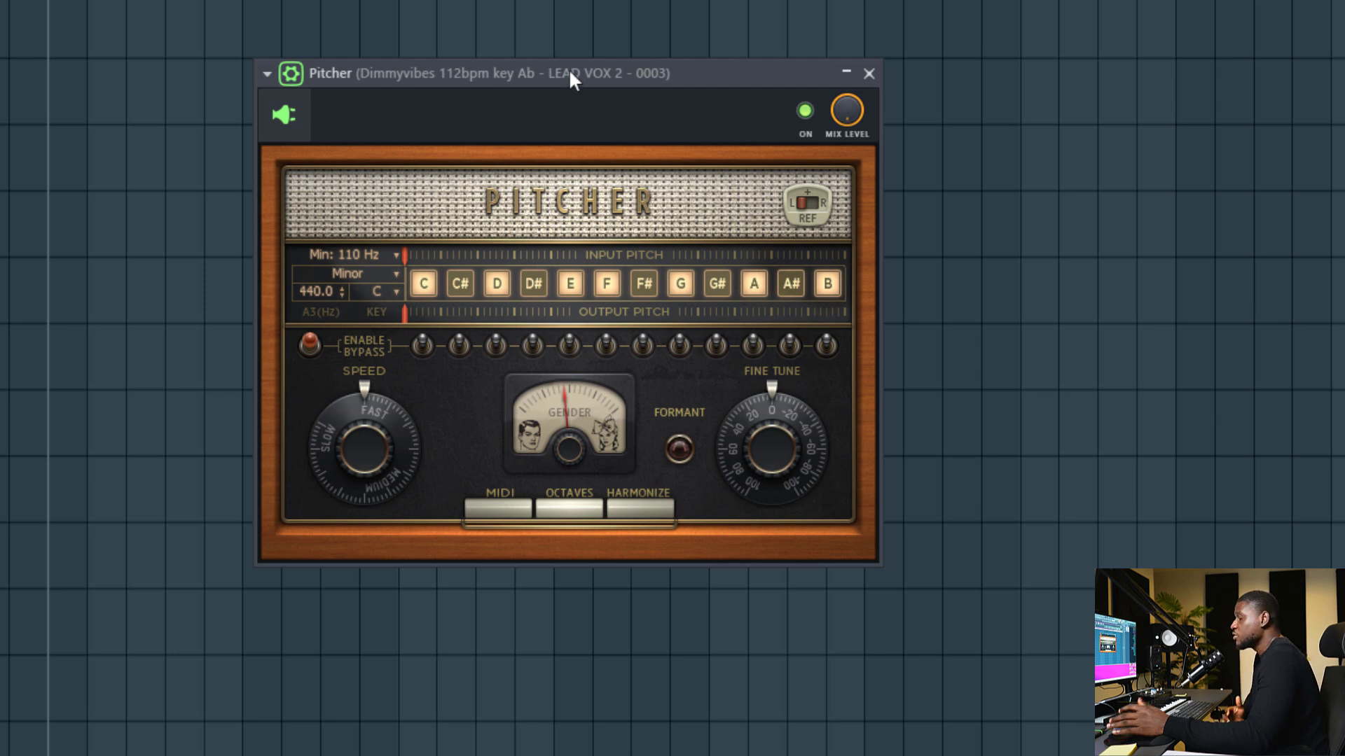
Step: Drop the instrumental WAV on Tunebat's analyzer to get Ab major, alt key 4B, 112 BPM
scroll(691, 523, "up", 6)
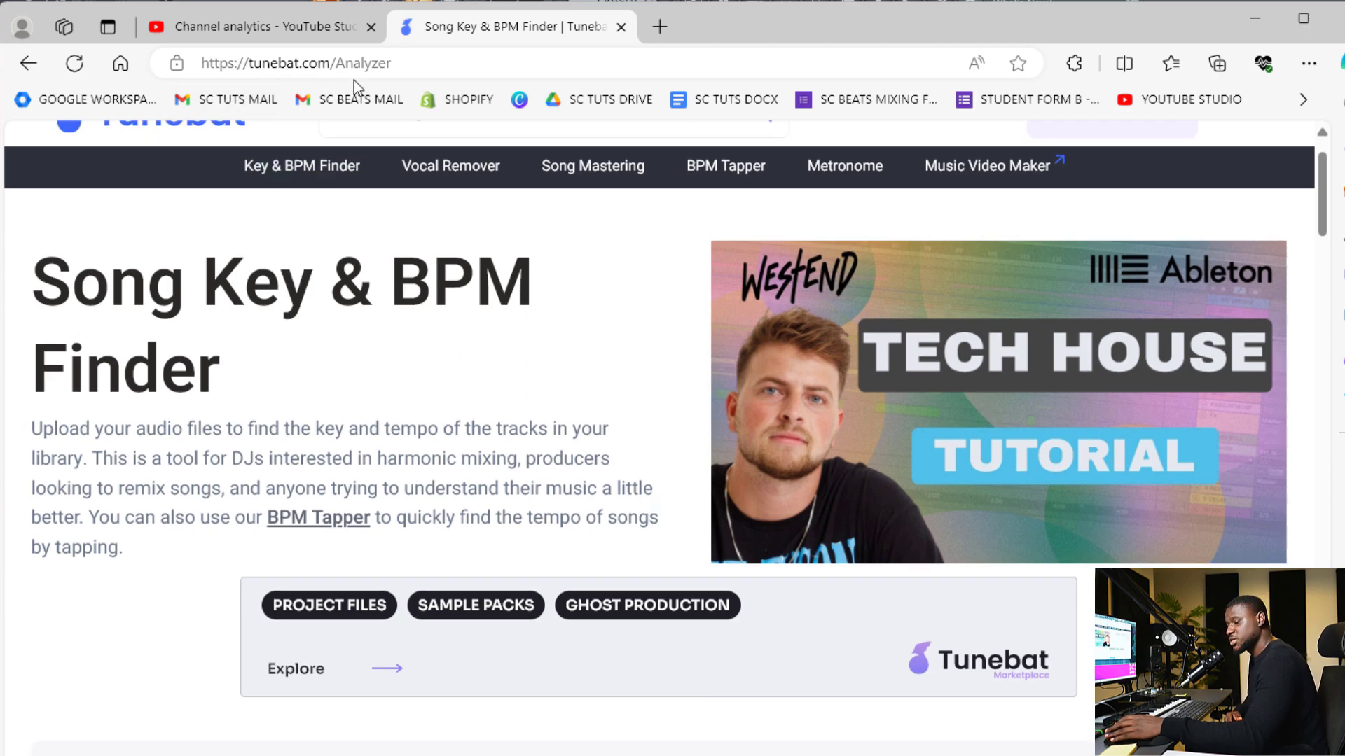
scroll(375, 369, "down", 10)
scroll(418, 426, "up", 3)
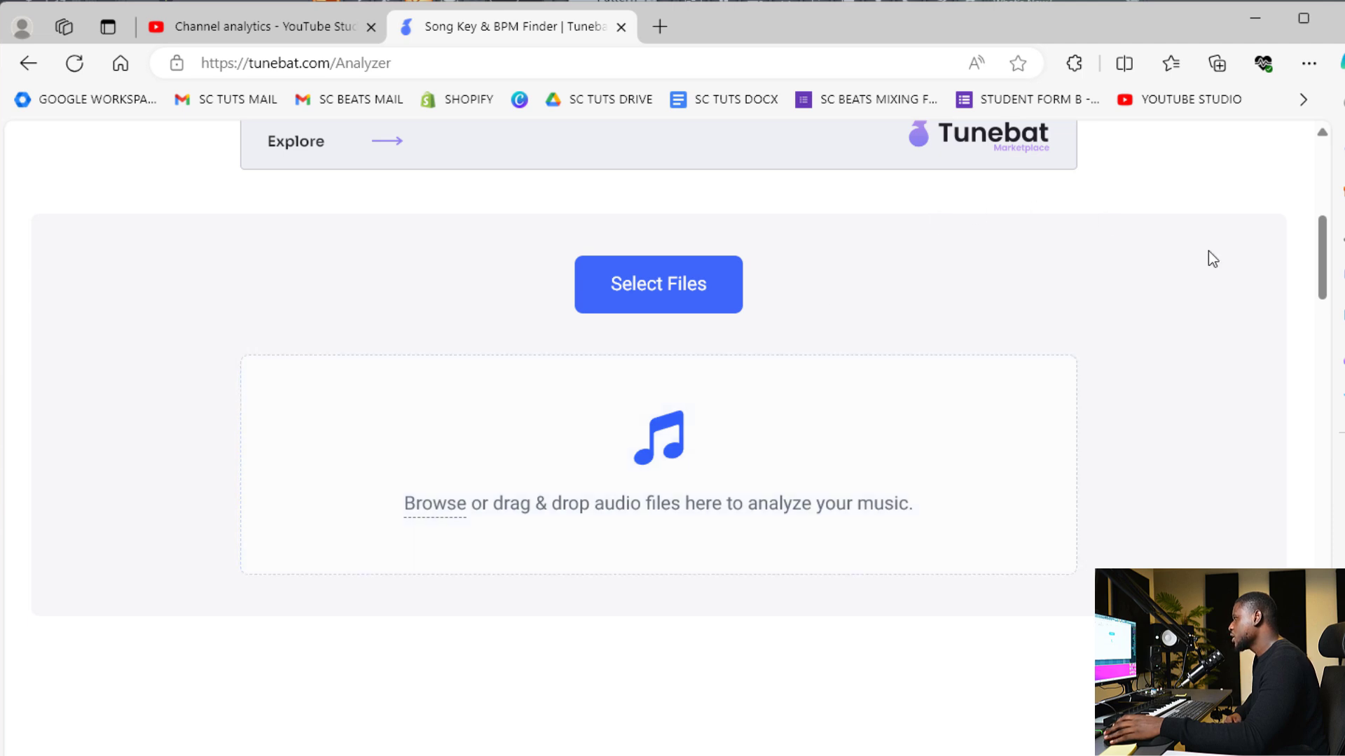
left_click_drag(751, 434, 744, 442)
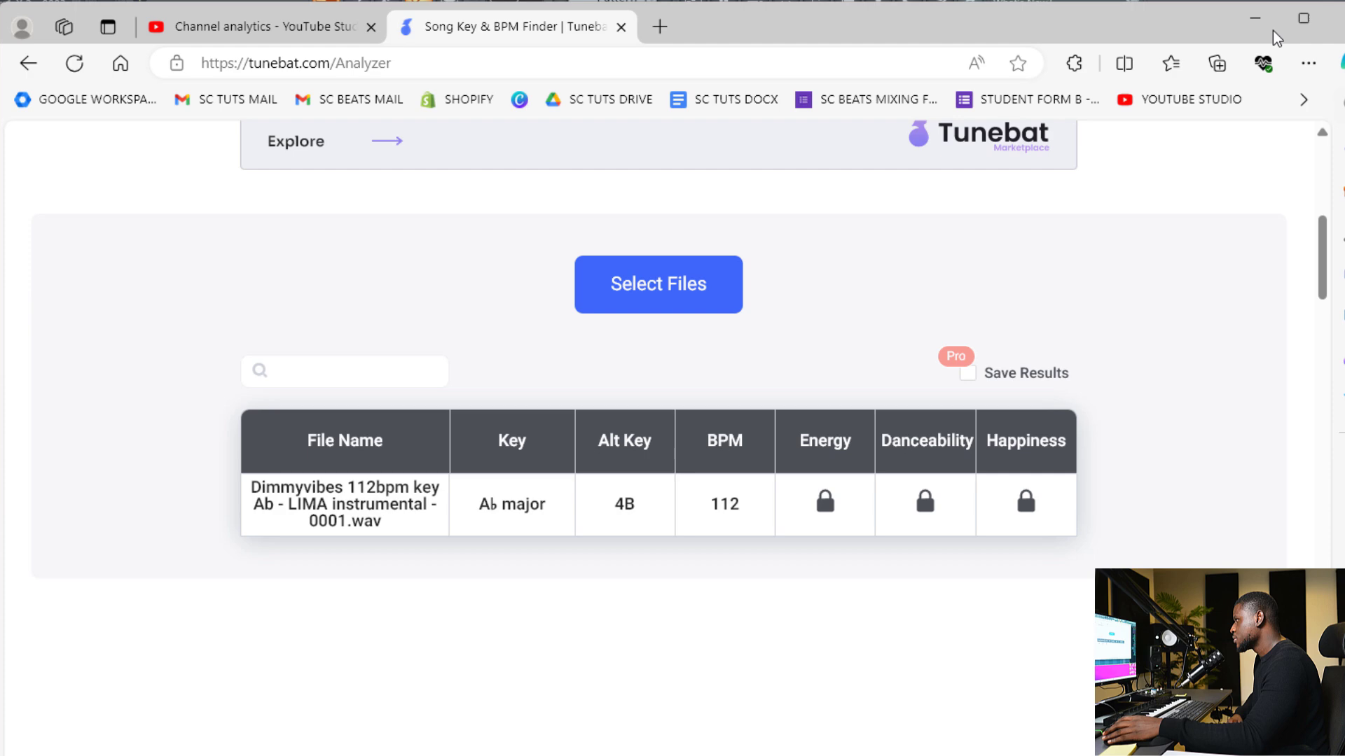
Step: Select the LEAD VOX mixer insert, set Pitcher to G# Major, and return to the Playlist
left_click(1255, 25)
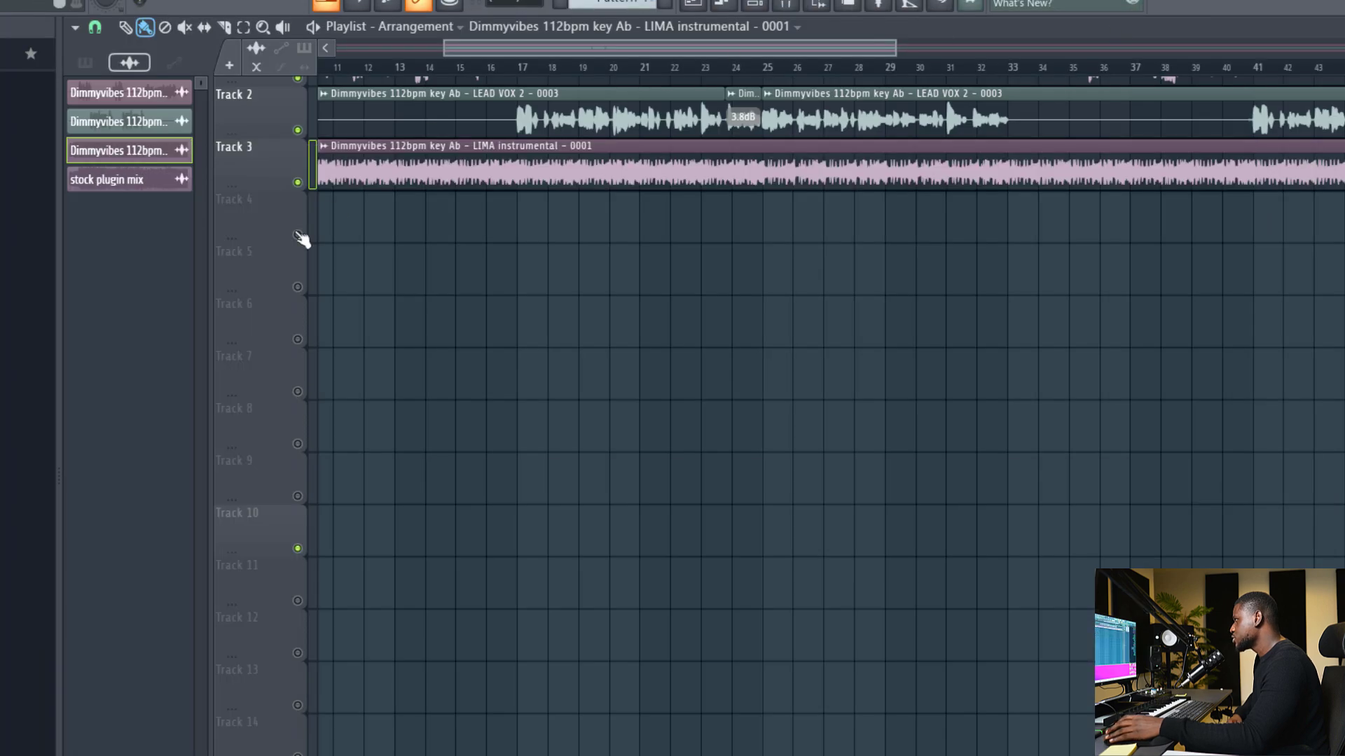
left_click(784, 7)
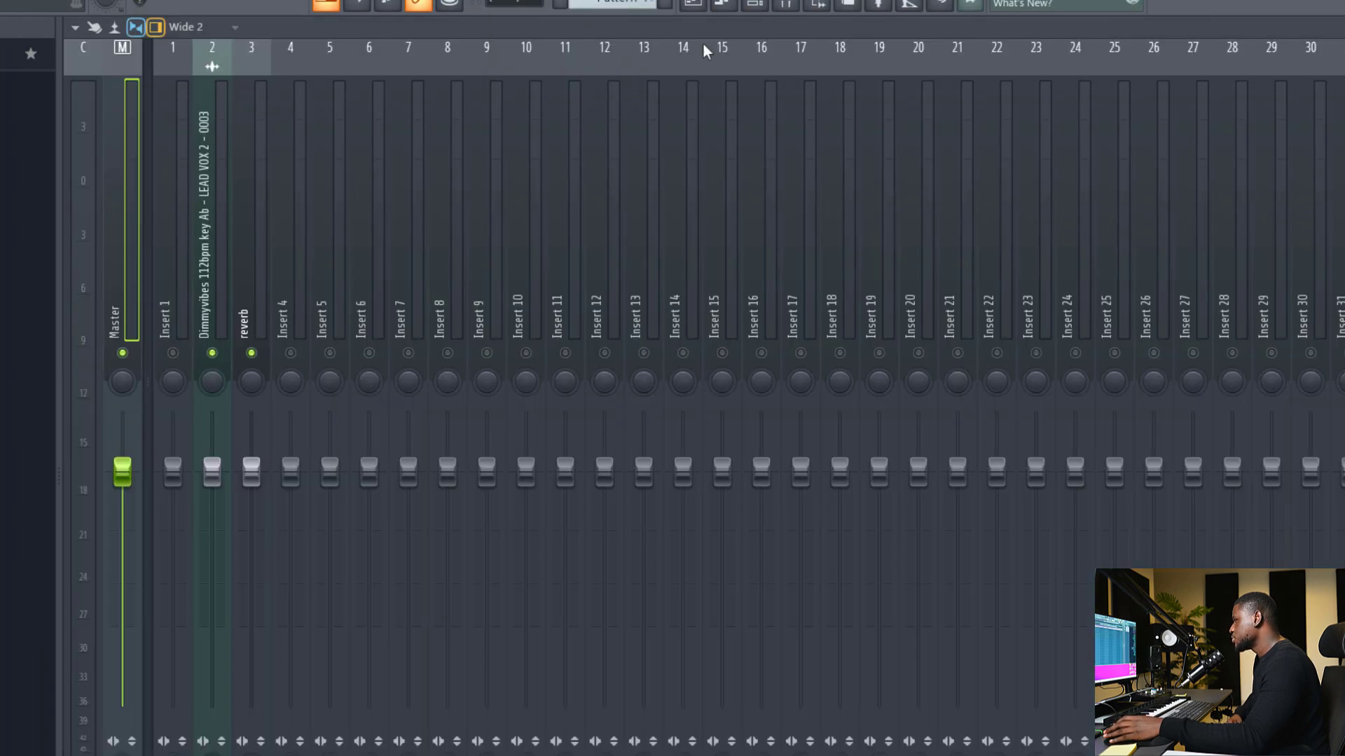
left_click(201, 247)
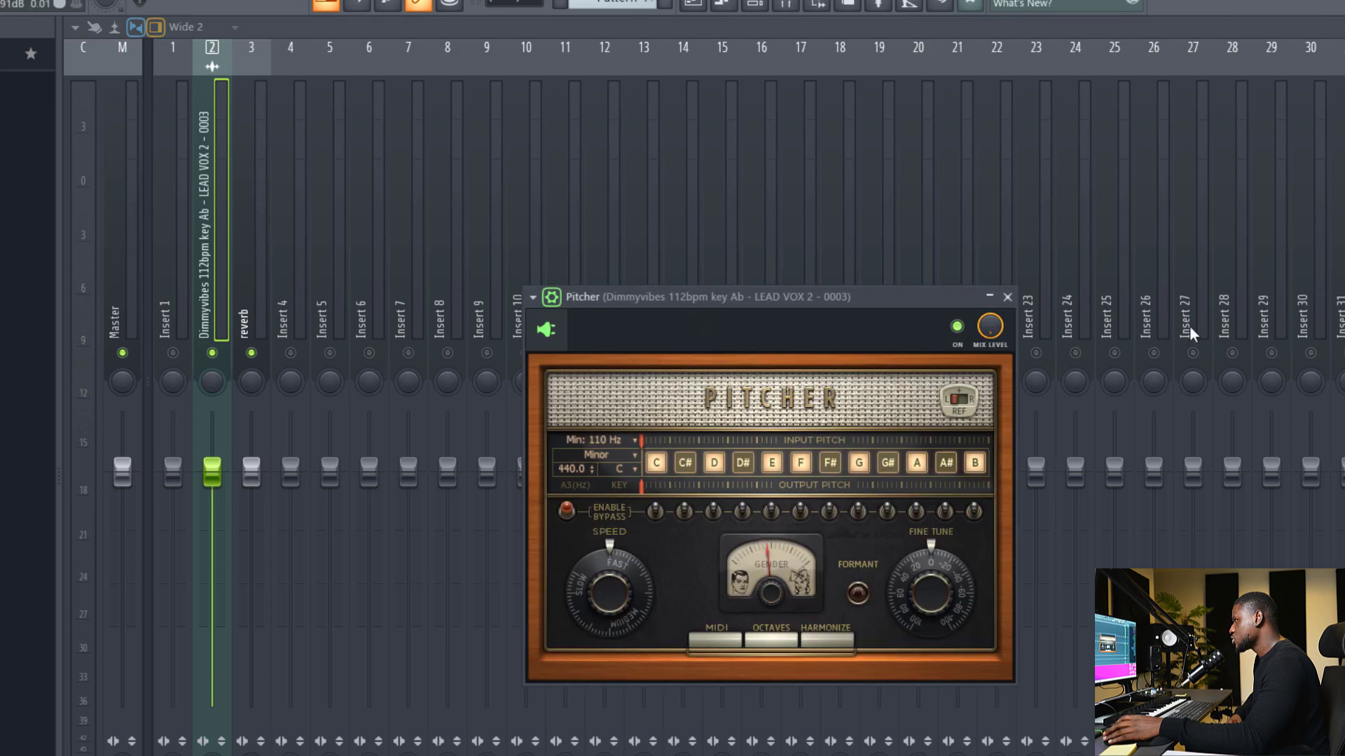
left_click(605, 468)
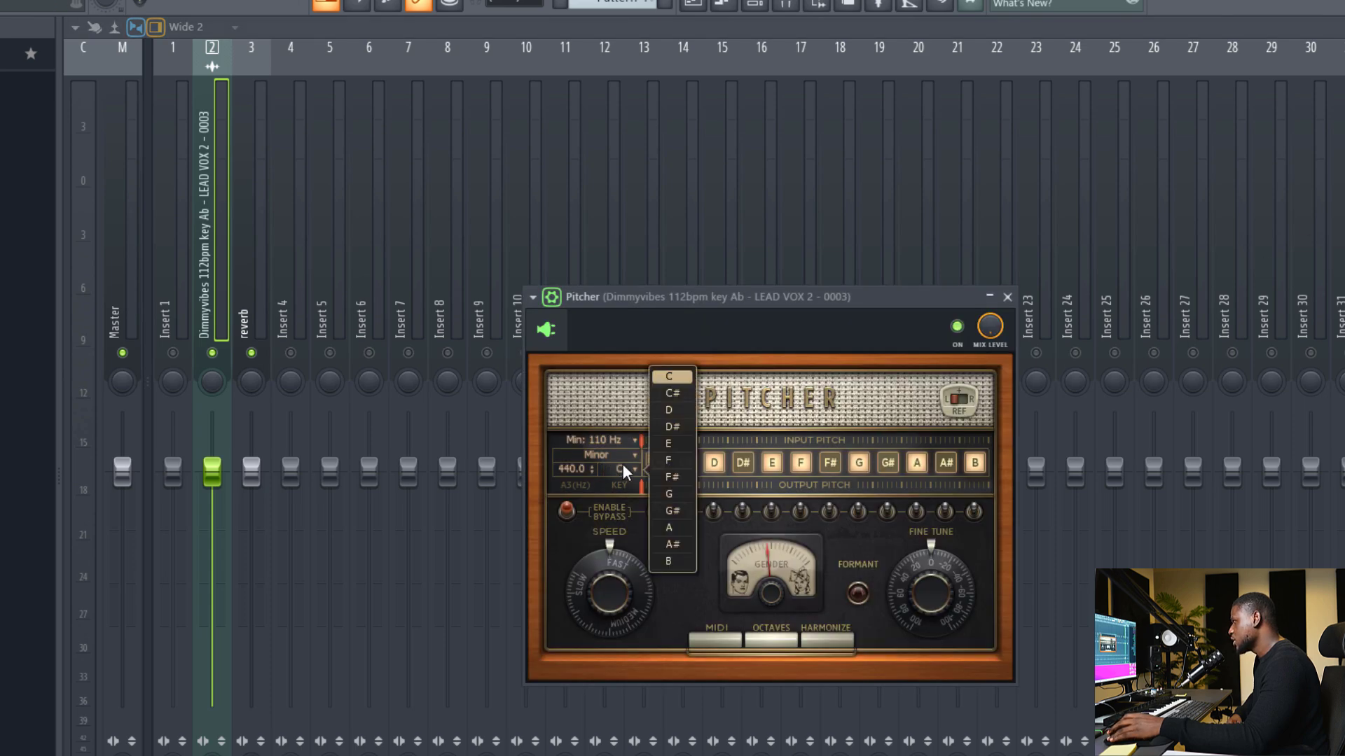
left_click(671, 511)
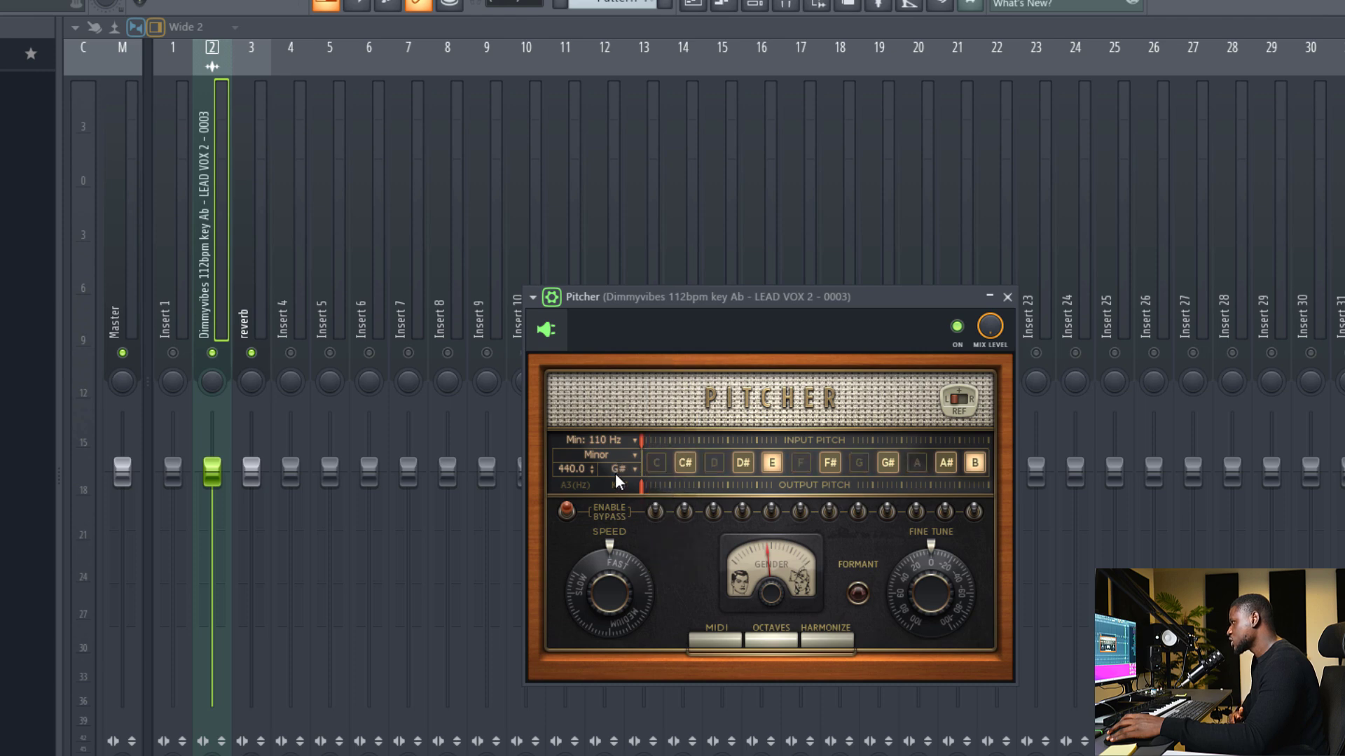
left_click(605, 456)
left_click(685, 438)
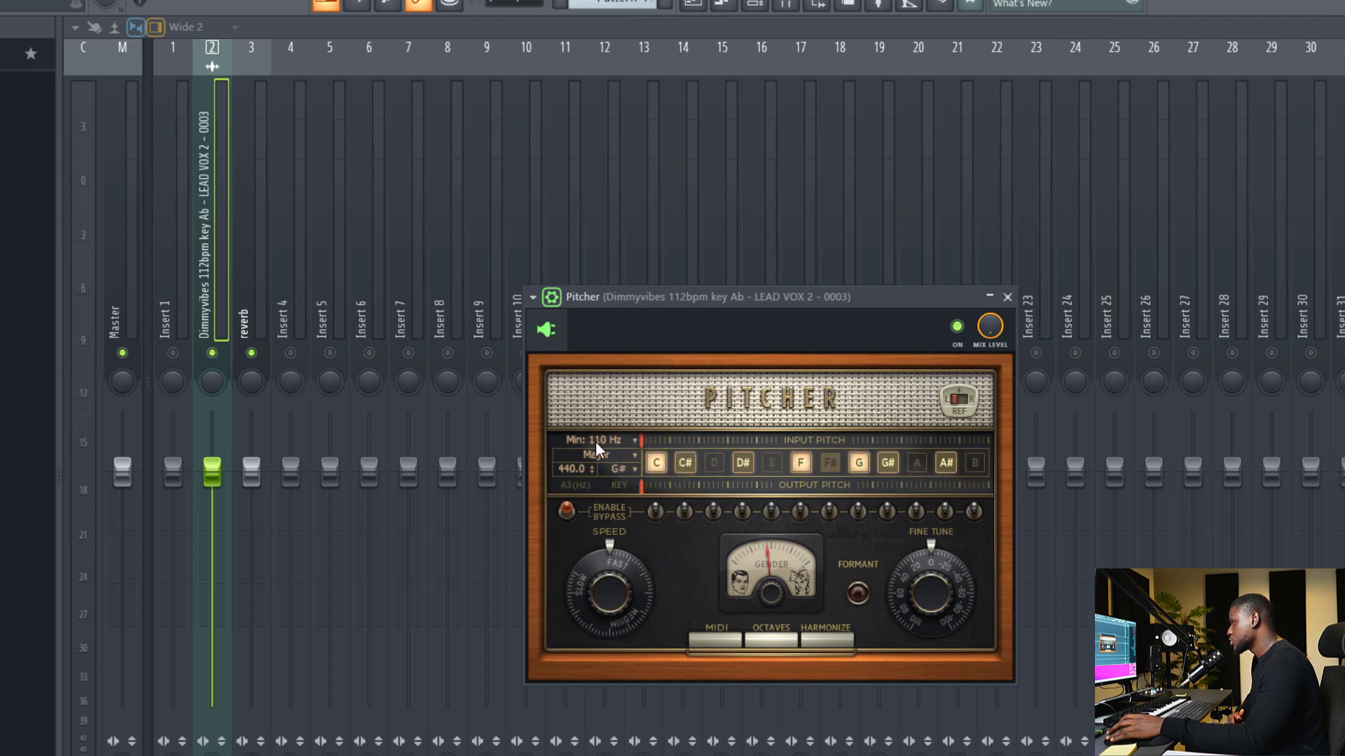
key("Escape")
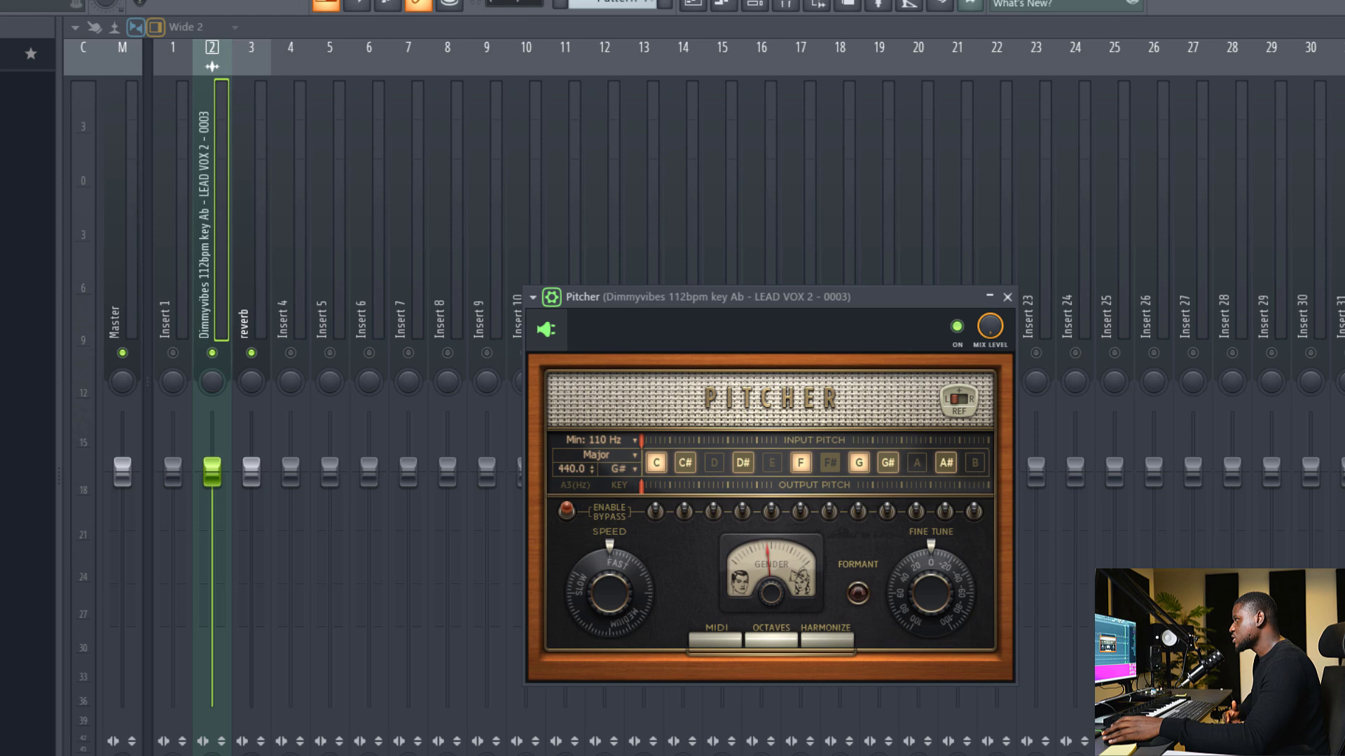
key("F5")
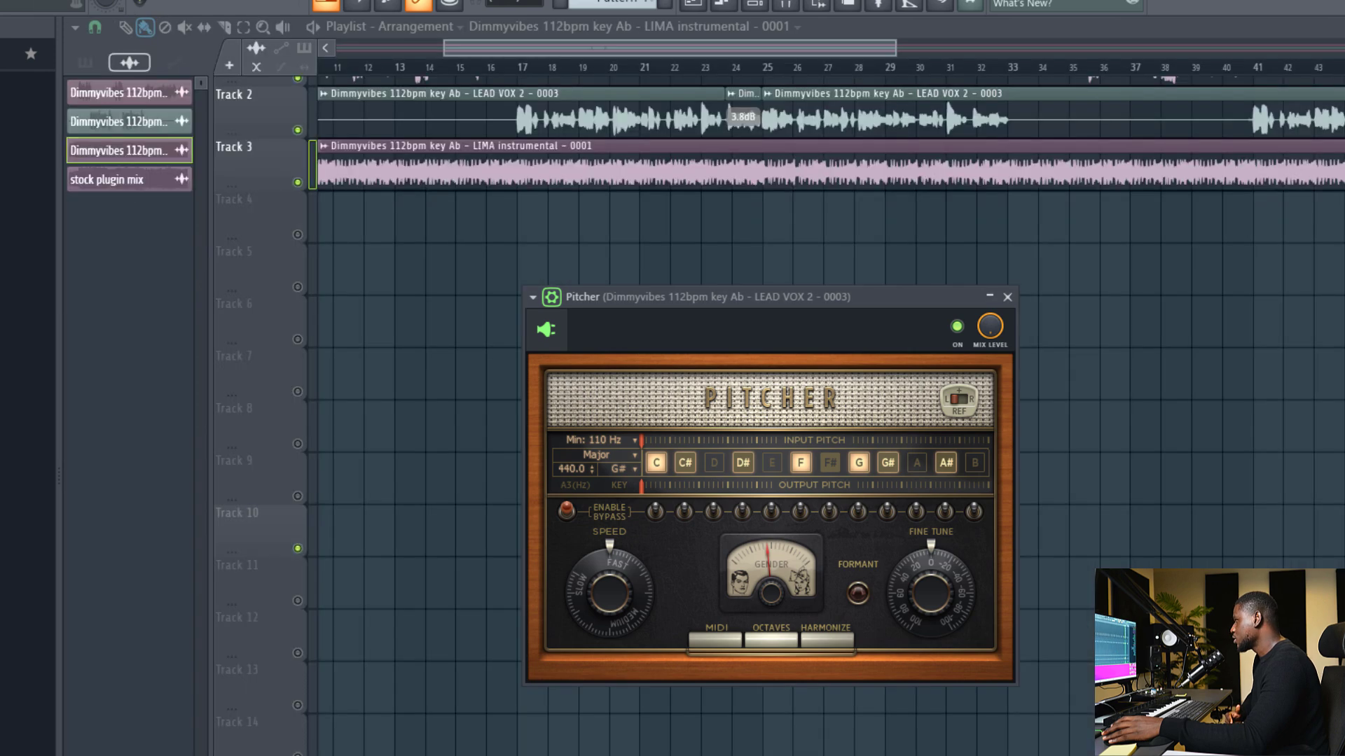
Step: Play from bar 17, mute the instrumental, and compare the vocal with Pitcher off and on
left_click(511, 81)
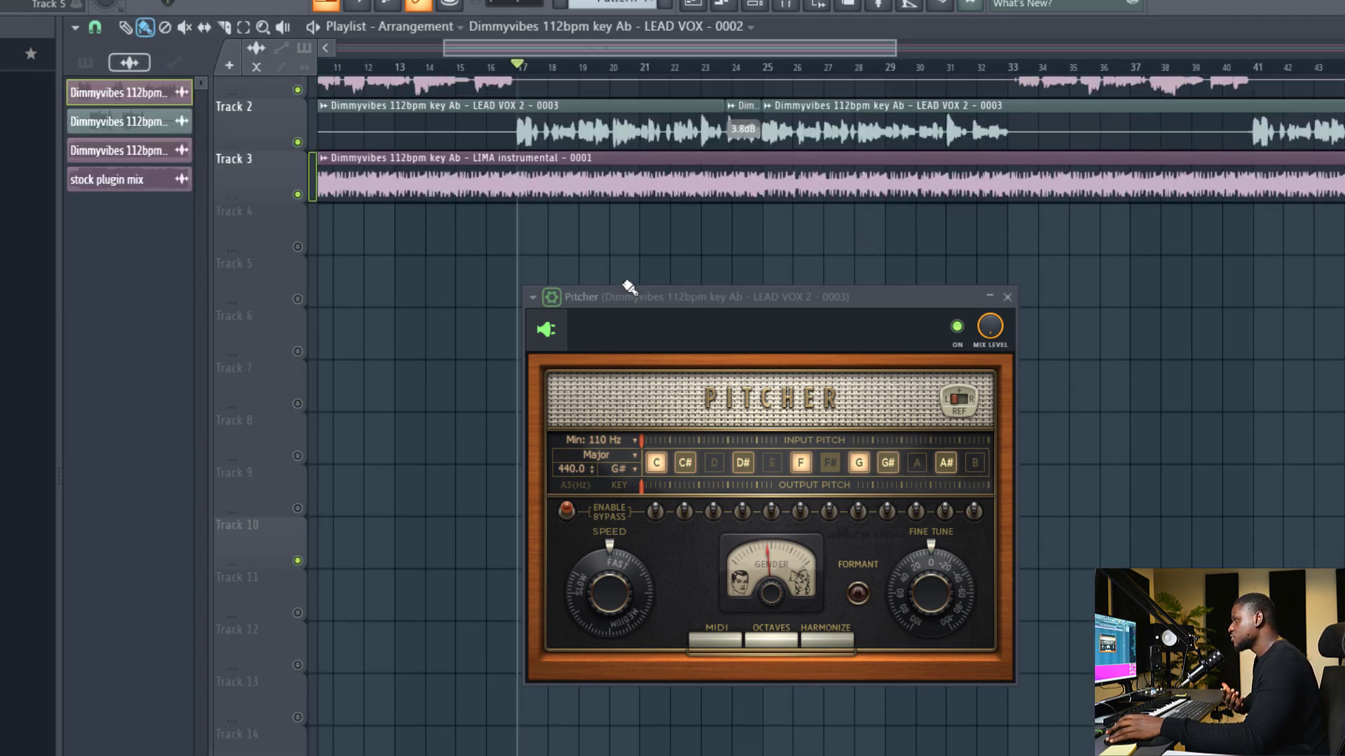
left_click(637, 290)
key("space")
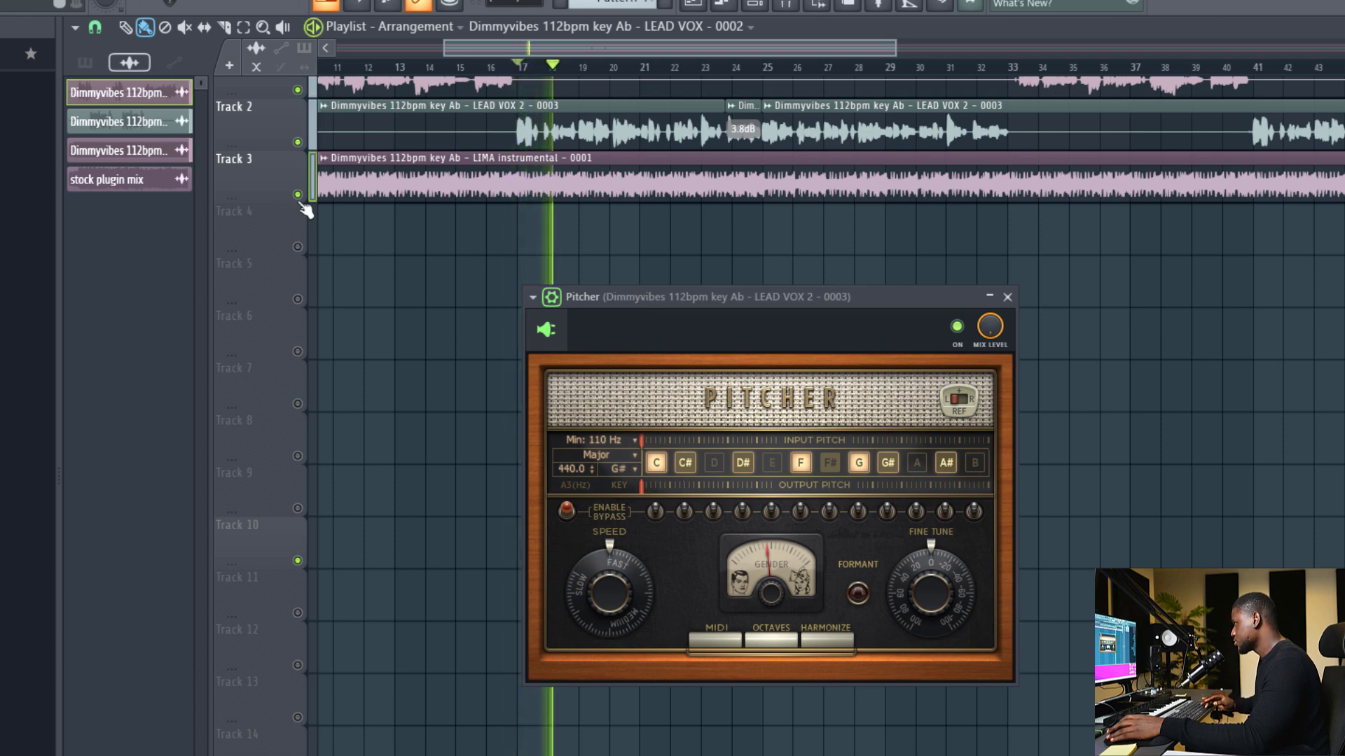
left_click(298, 194)
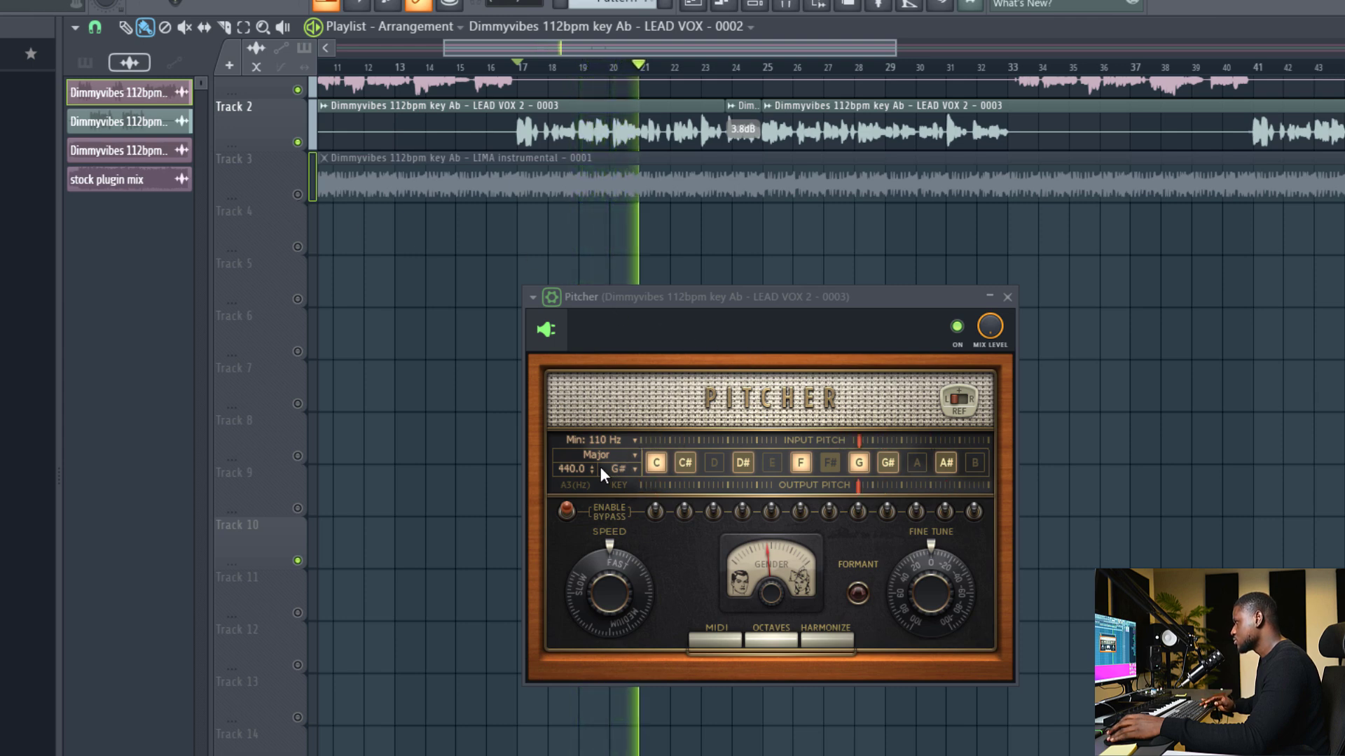
left_click(957, 328)
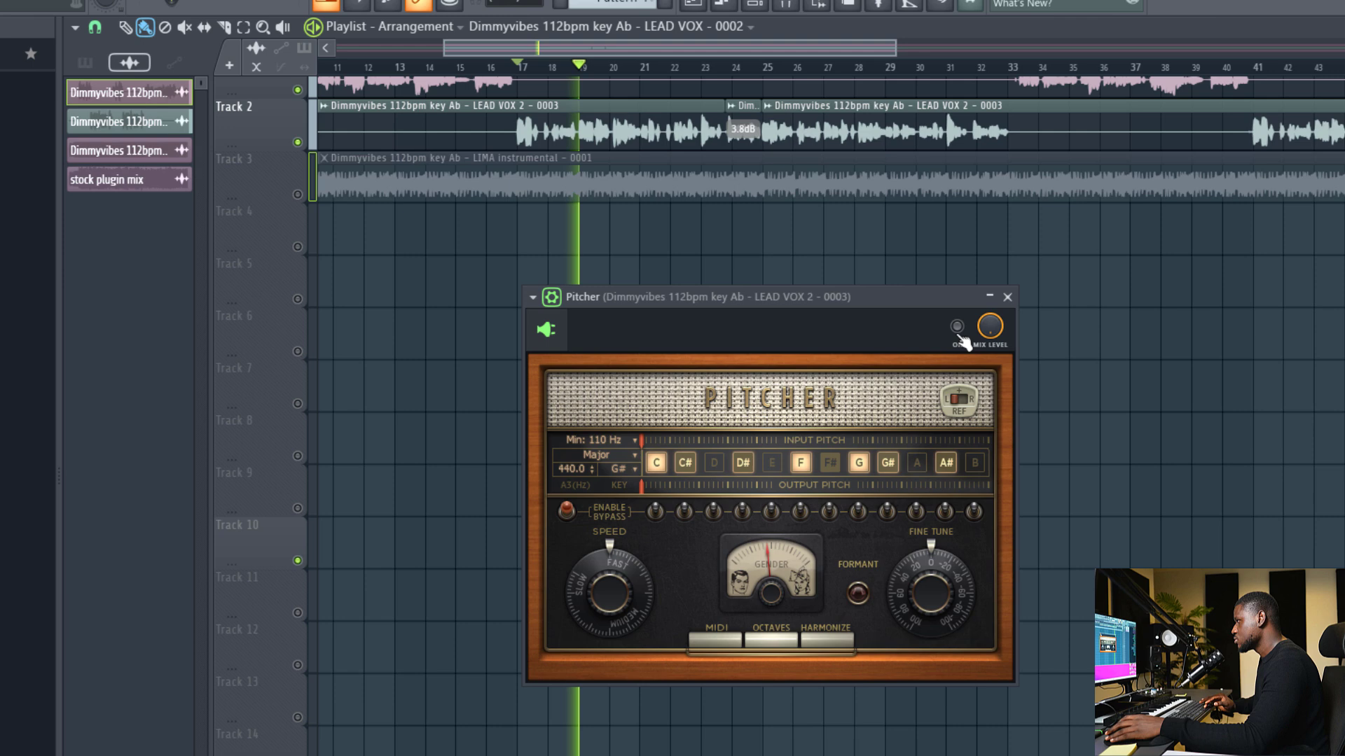
left_click(958, 329)
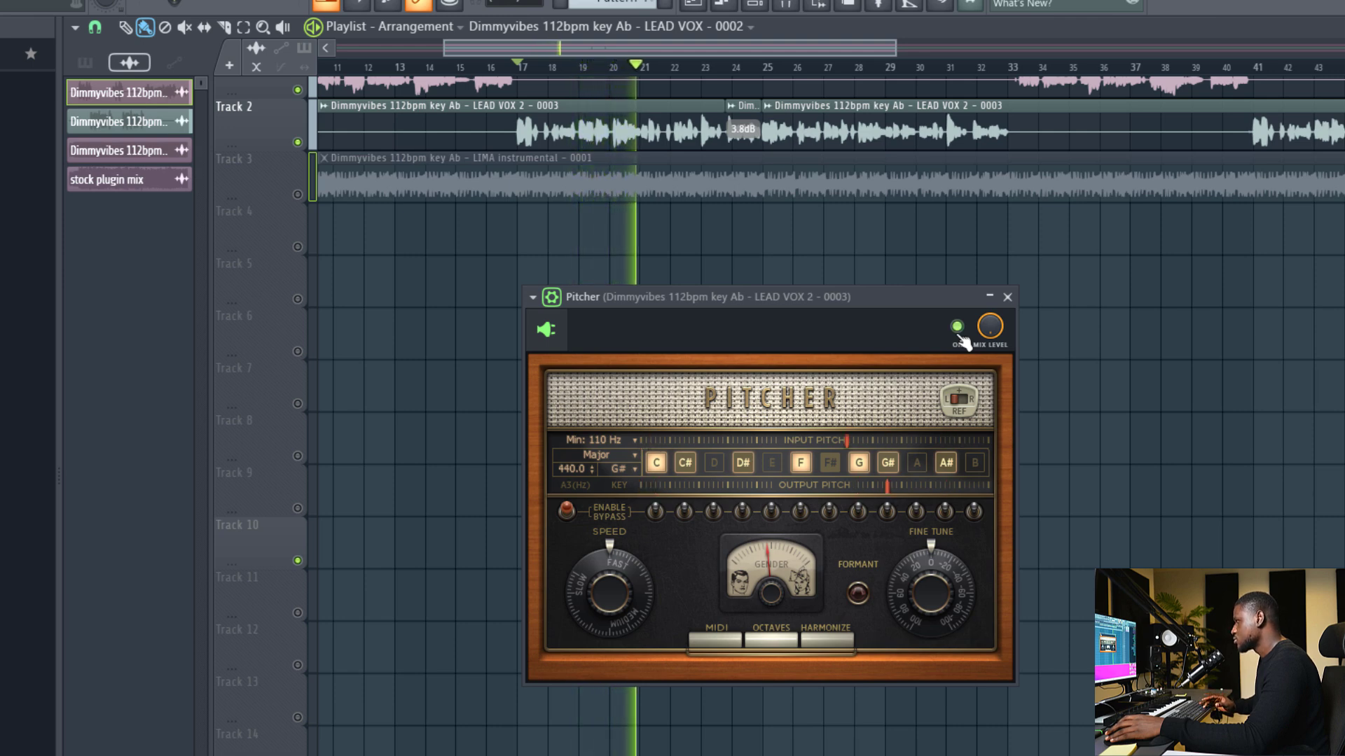
key("space")
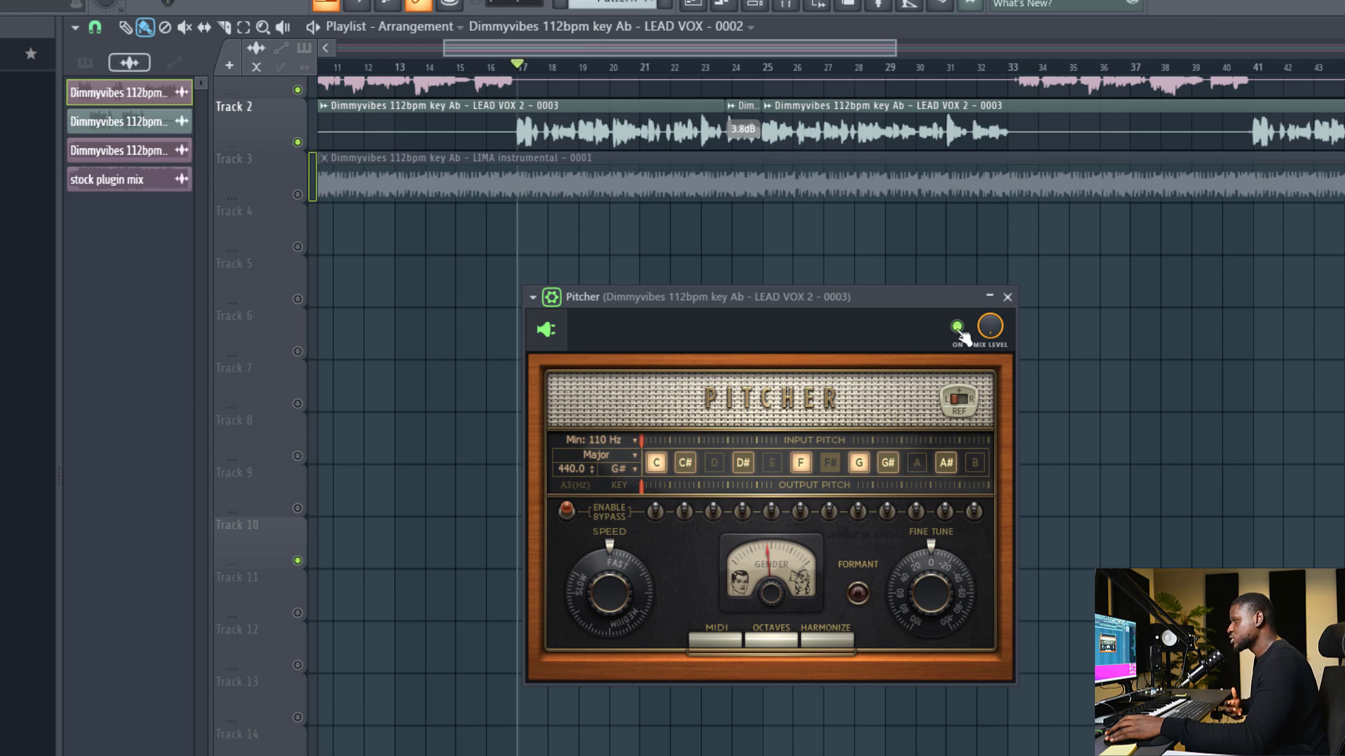
Step: Unmute the instrumental, switch Pitcher to Minor, solo Track 2 and audition the vocal
scroll(436, 210, "up", 1)
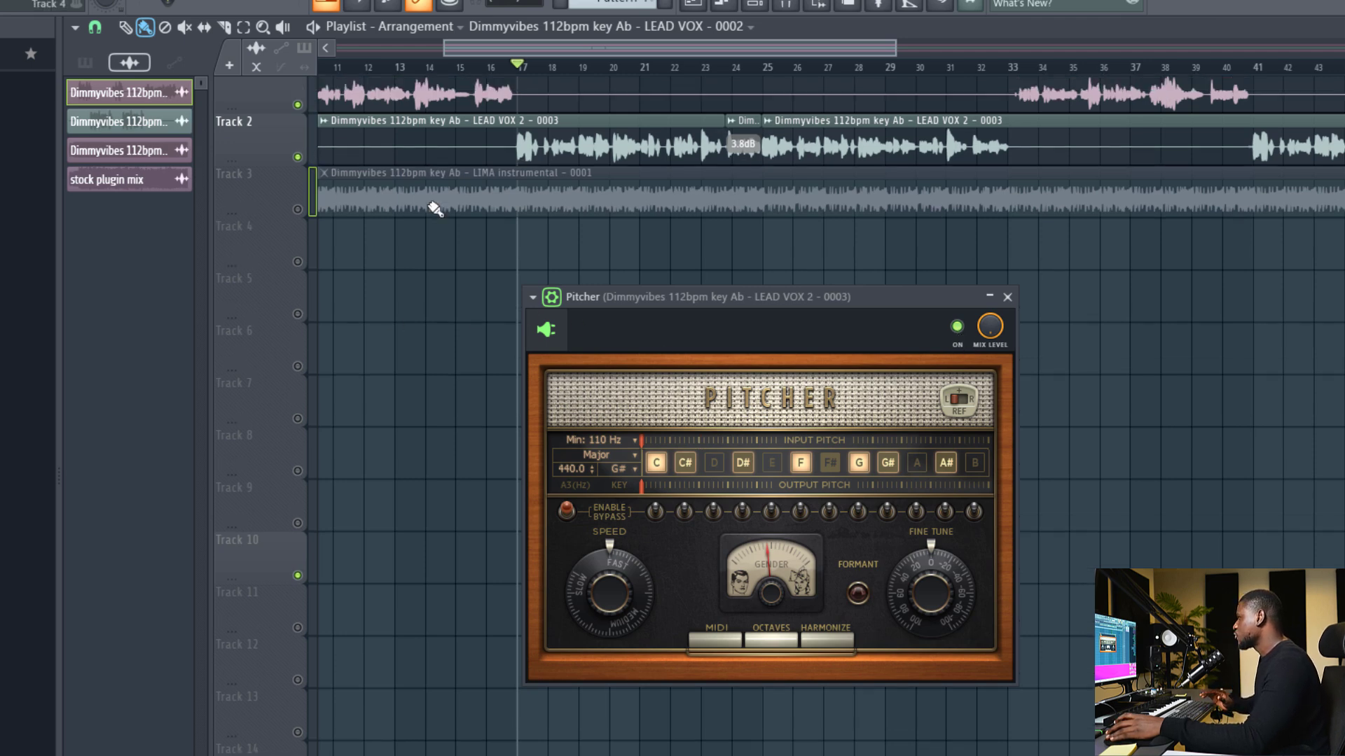
scroll(435, 210, "up", 1)
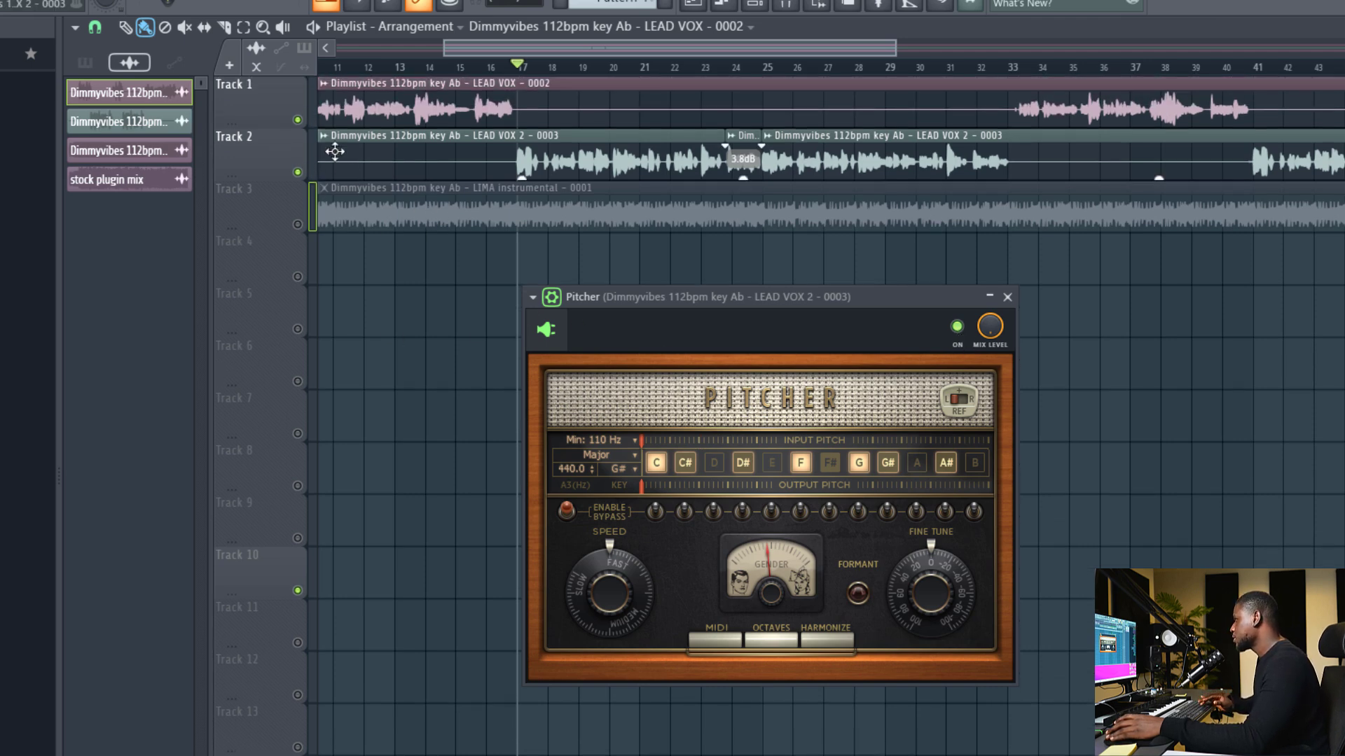
left_click(298, 226)
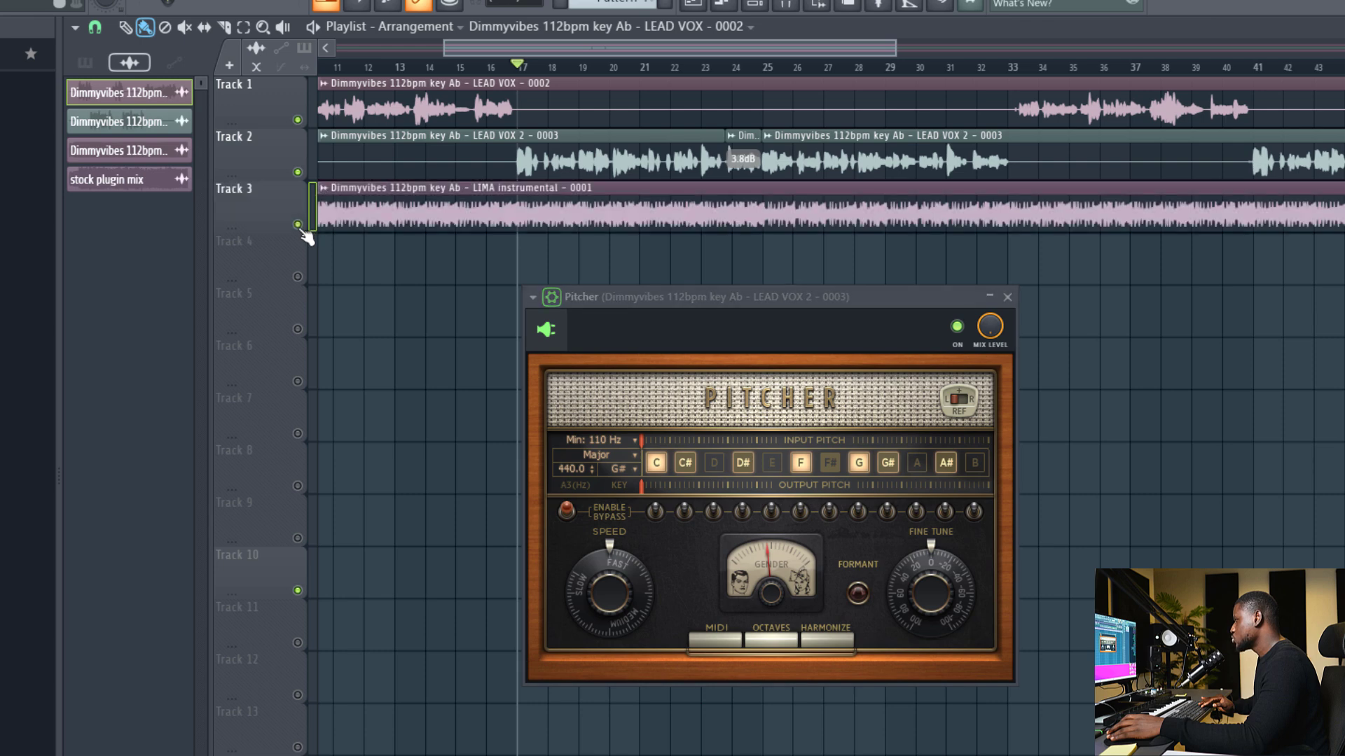
left_click(581, 455)
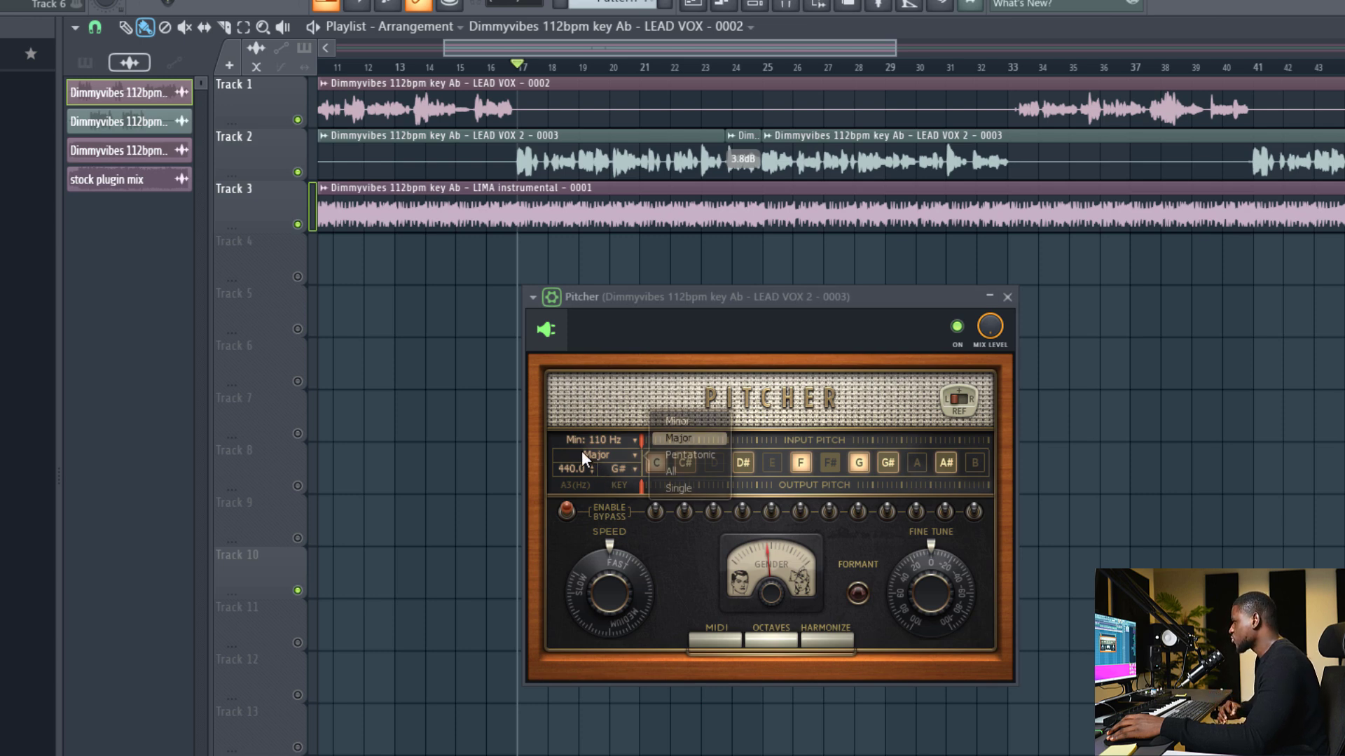
left_click(685, 439)
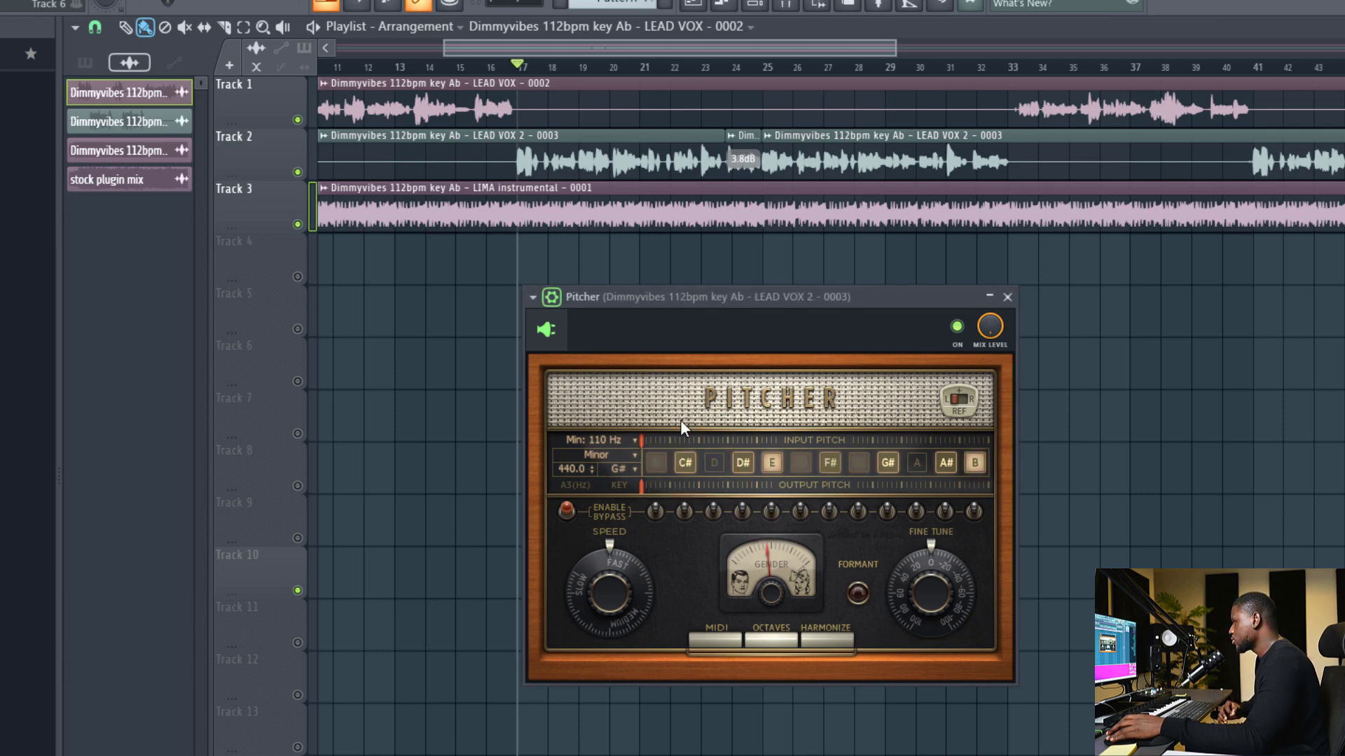
right_click(296, 171)
key("space")
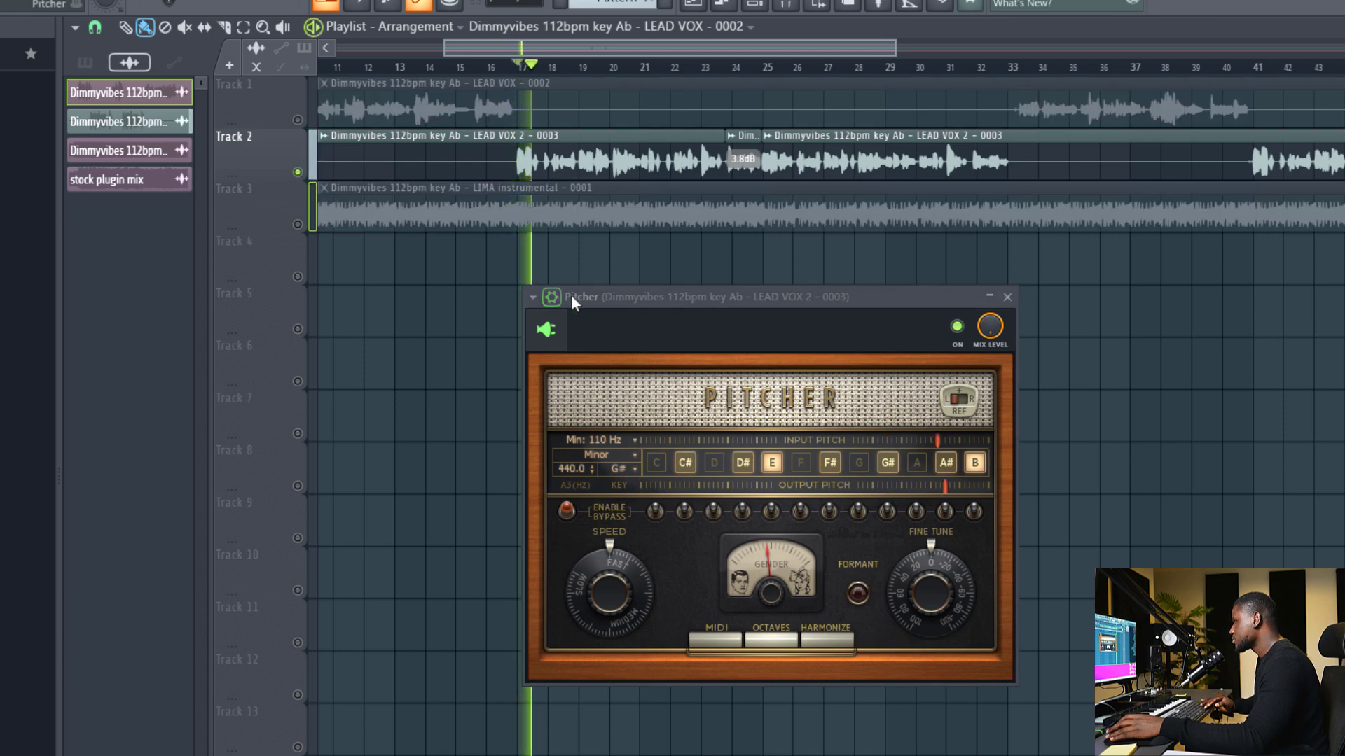
key("space")
Step: Audition Pitcher in A Major, then set the key back to G# Major
left_click(608, 458)
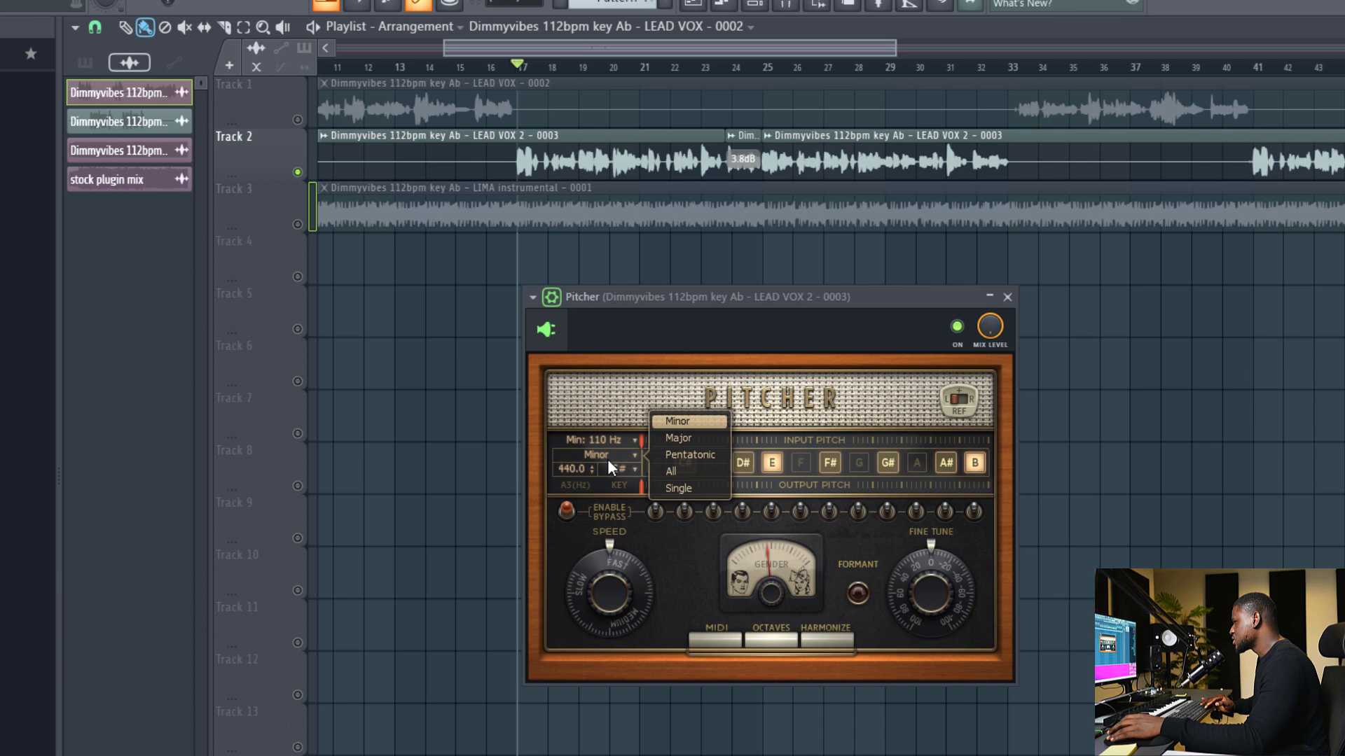
left_click(699, 440)
left_click(623, 470)
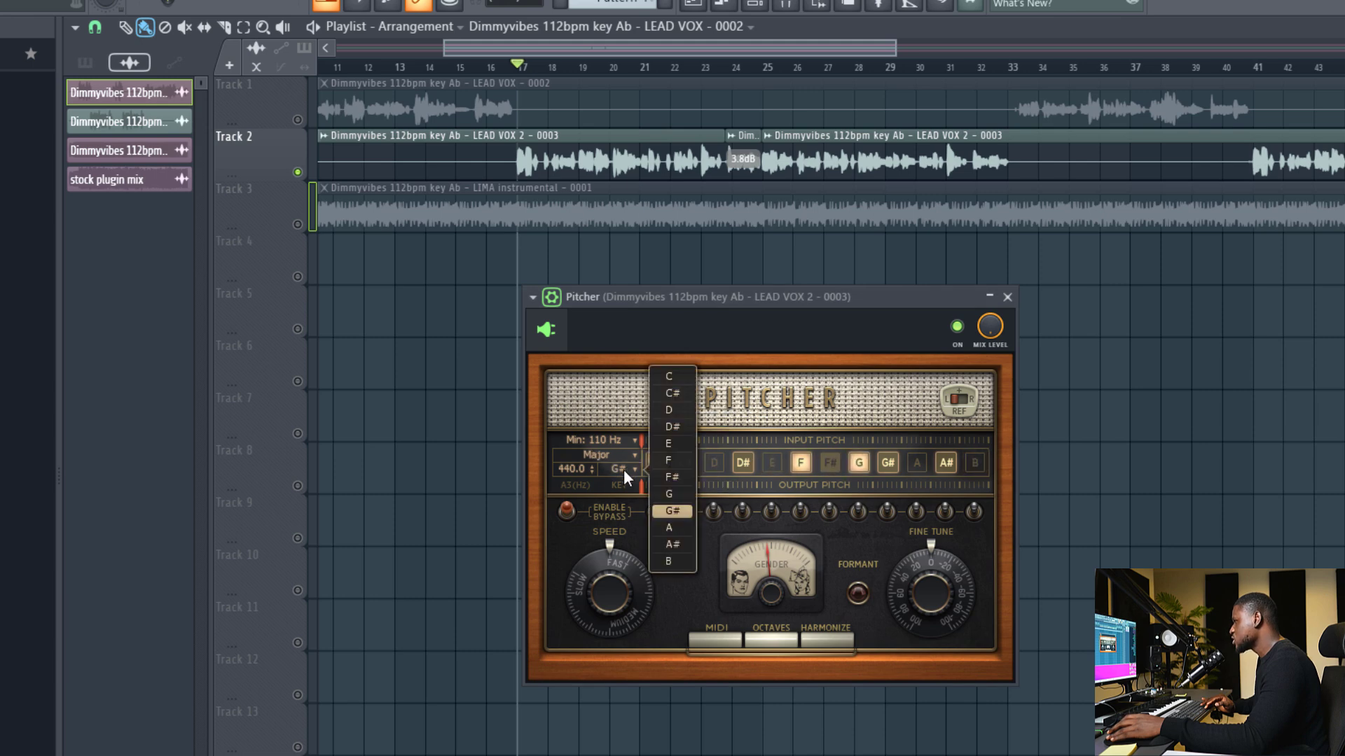
left_click(668, 529)
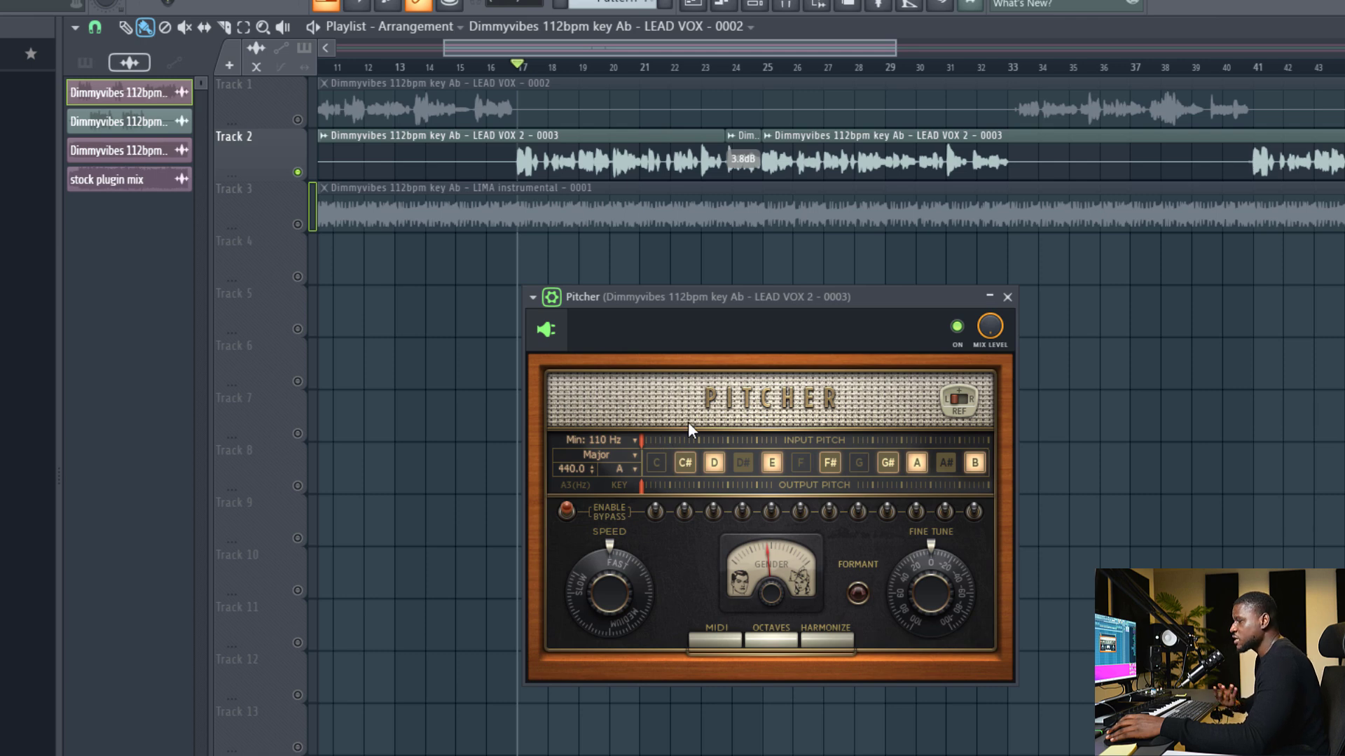
key("space")
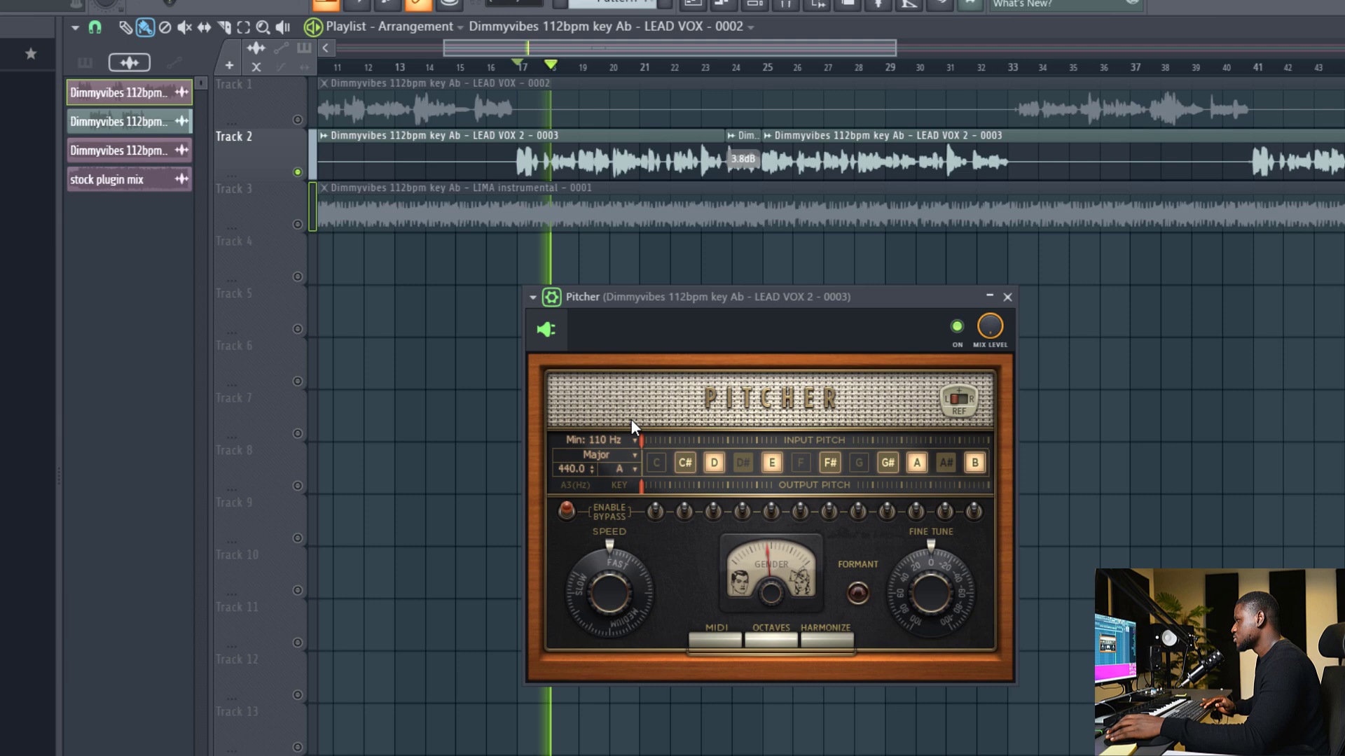
key("space")
left_click(623, 463)
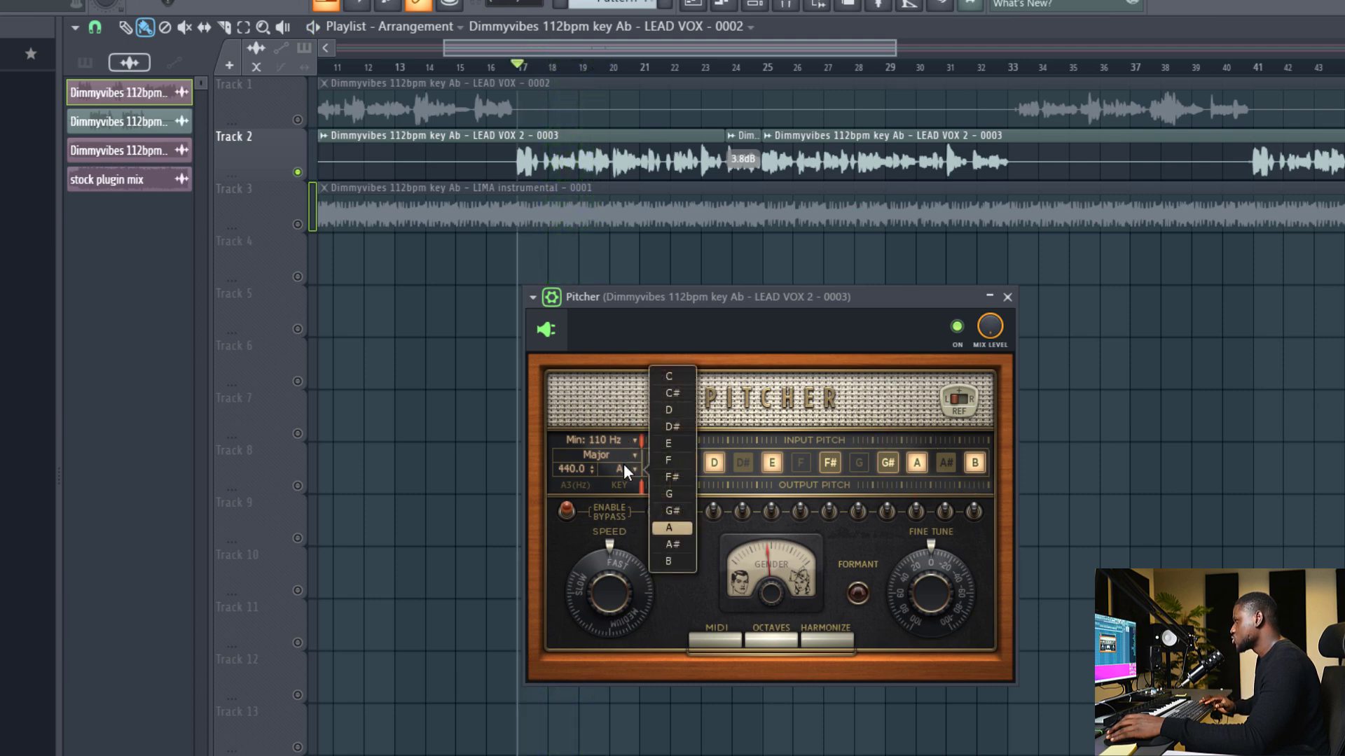
left_click(672, 511)
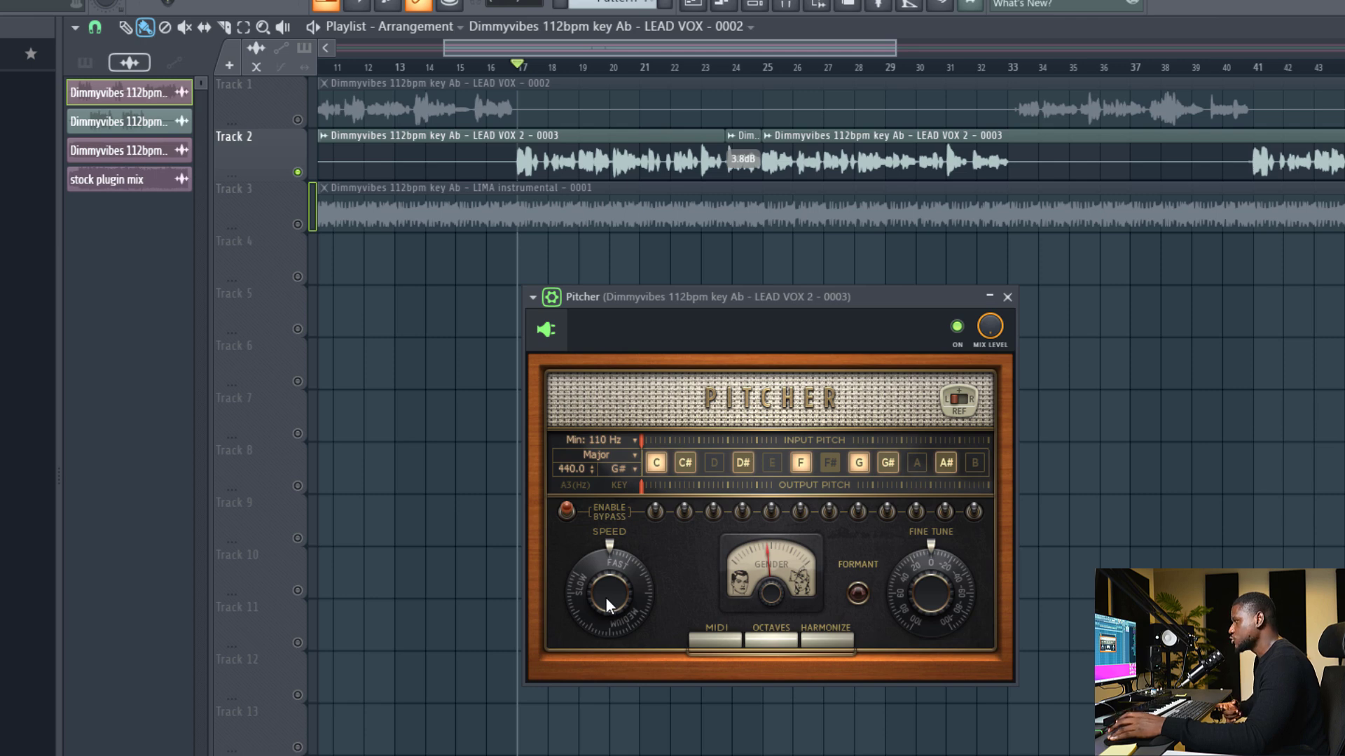
Step: Turn Pitcher's speed from Fast toward Medium, audition it, then turn it back toward Fast
left_click_drag(605, 594, 605, 616)
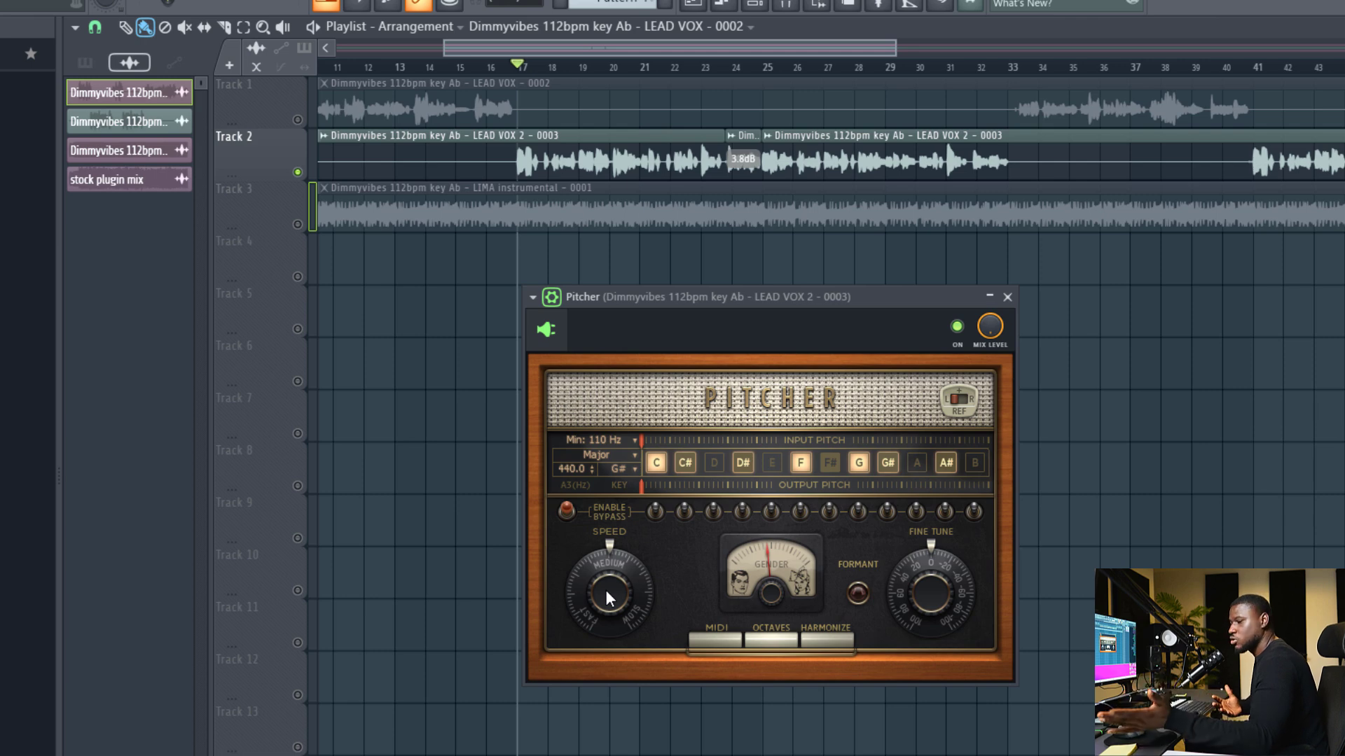
key("space")
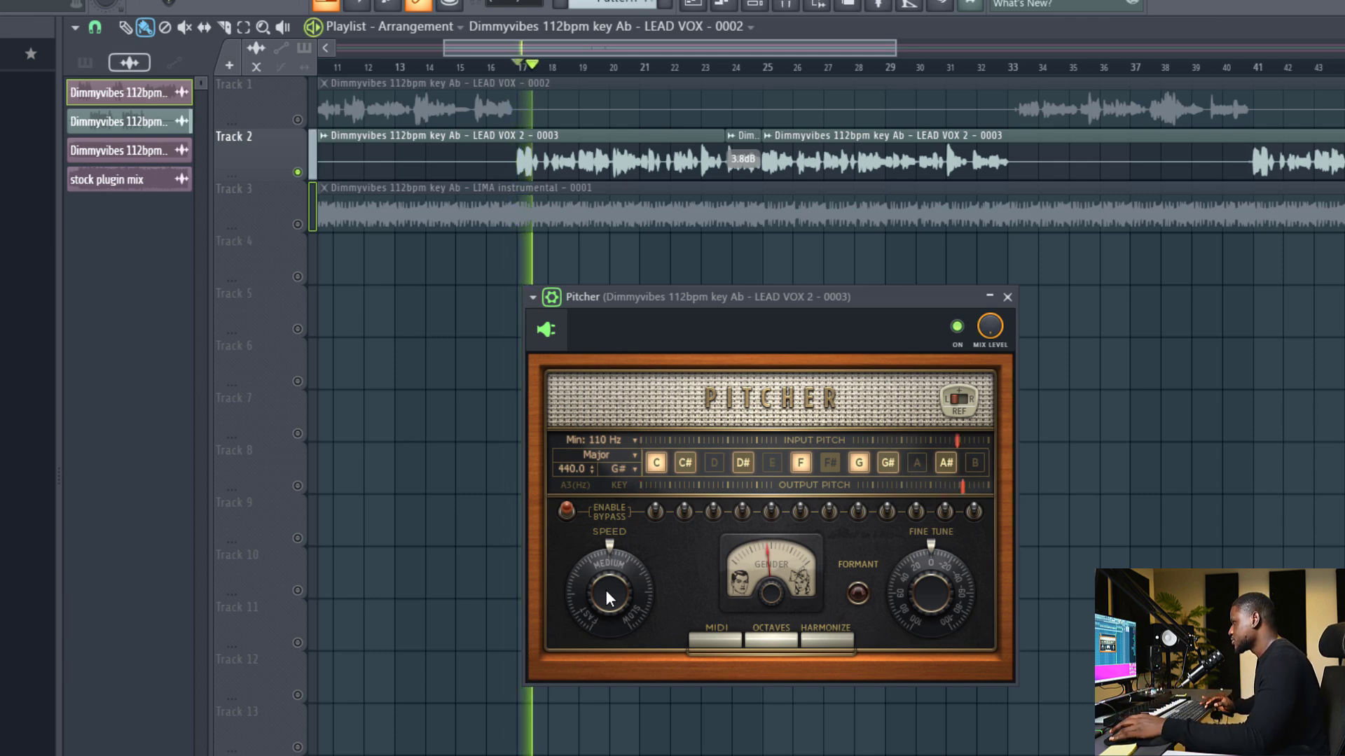
left_click_drag(605, 587, 606, 648)
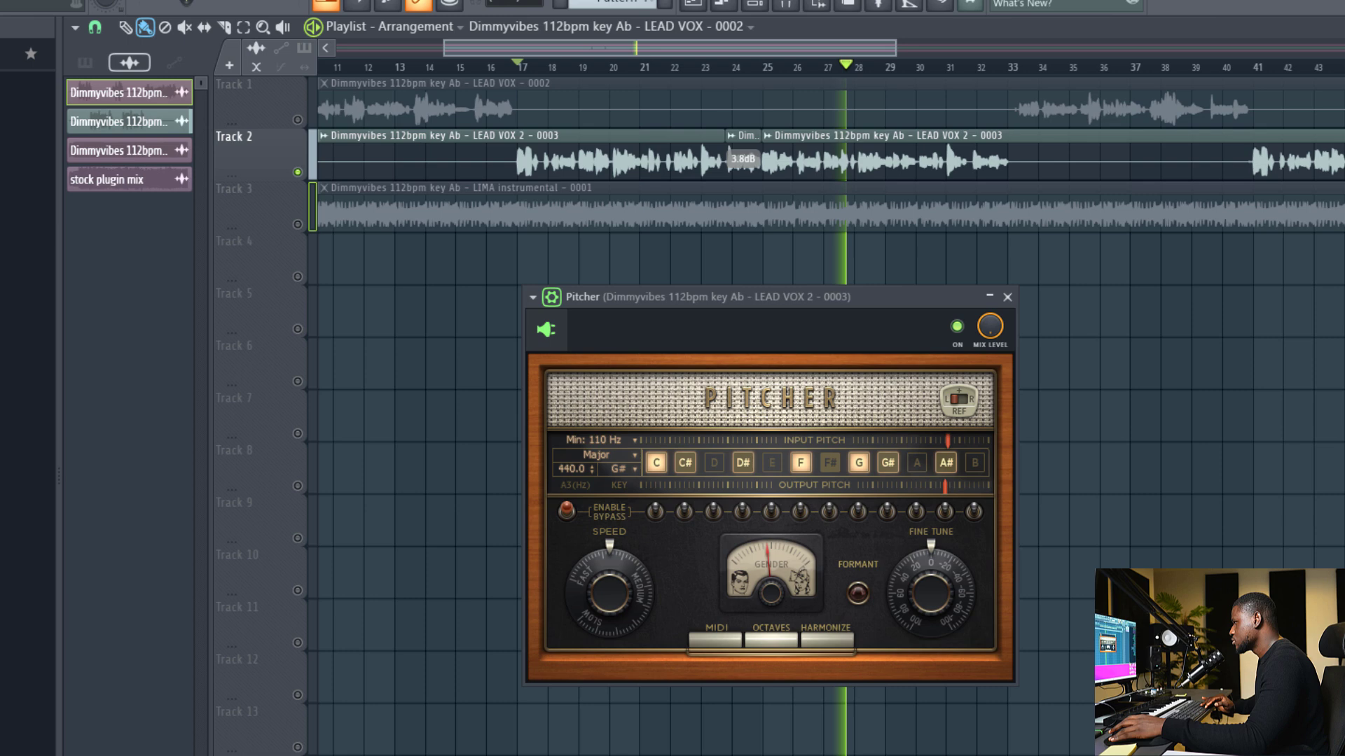
key("space")
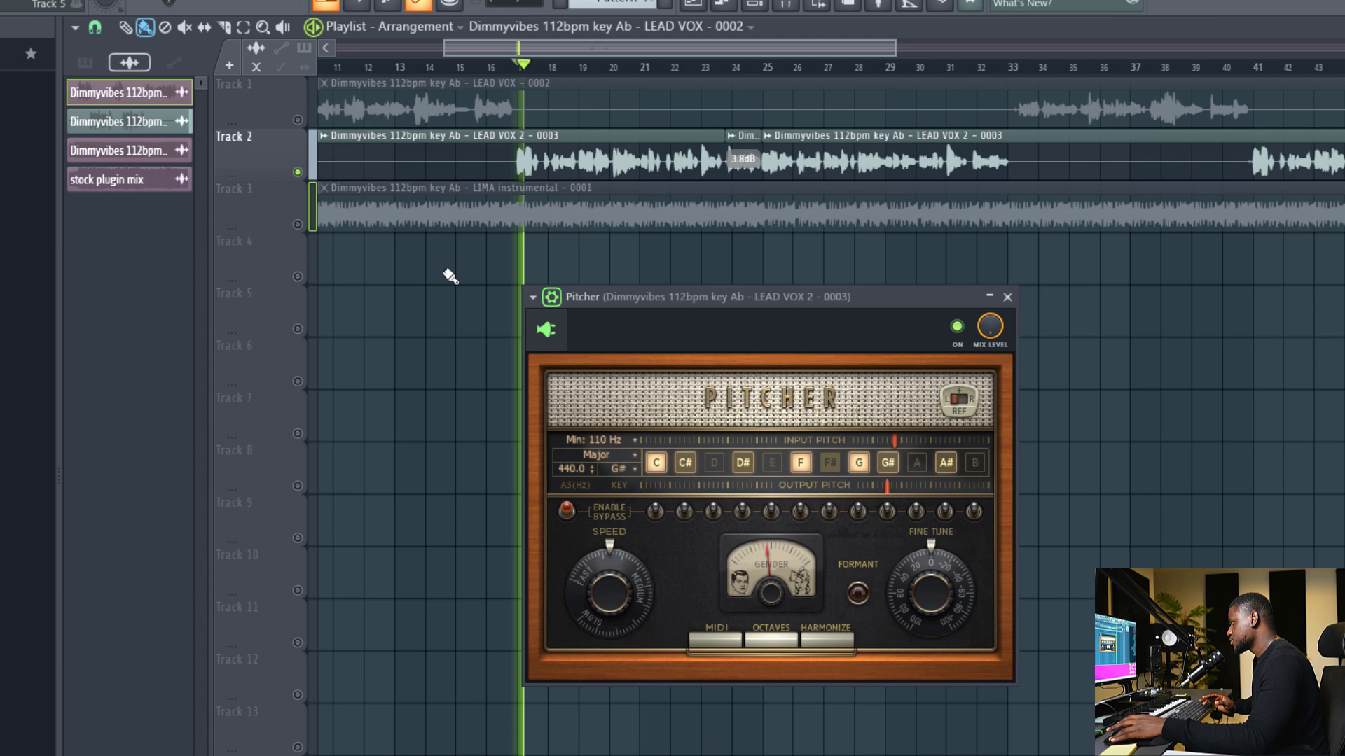
Step: Unmute the Track 3 instrumental and audition the vocal with Pitcher bypassed for comparison
left_click(297, 225)
key("space")
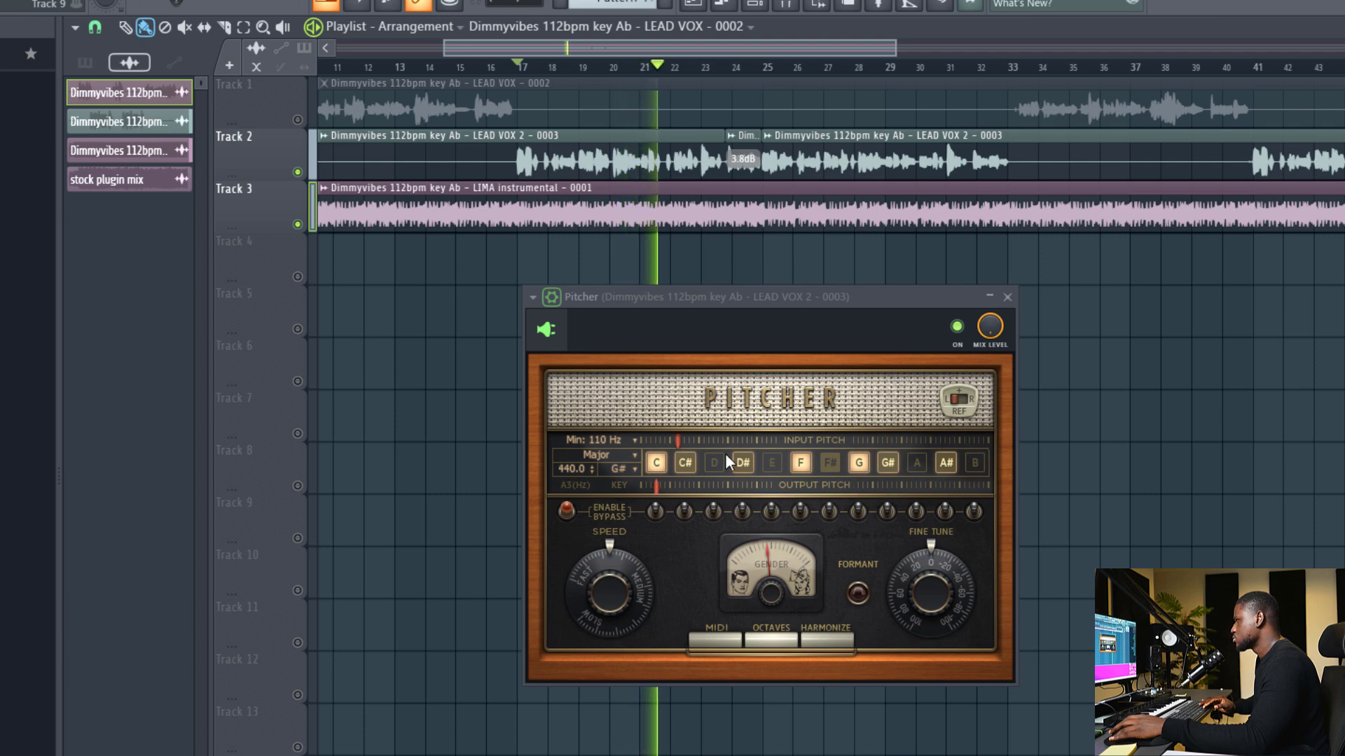
left_click(957, 327)
key("space")
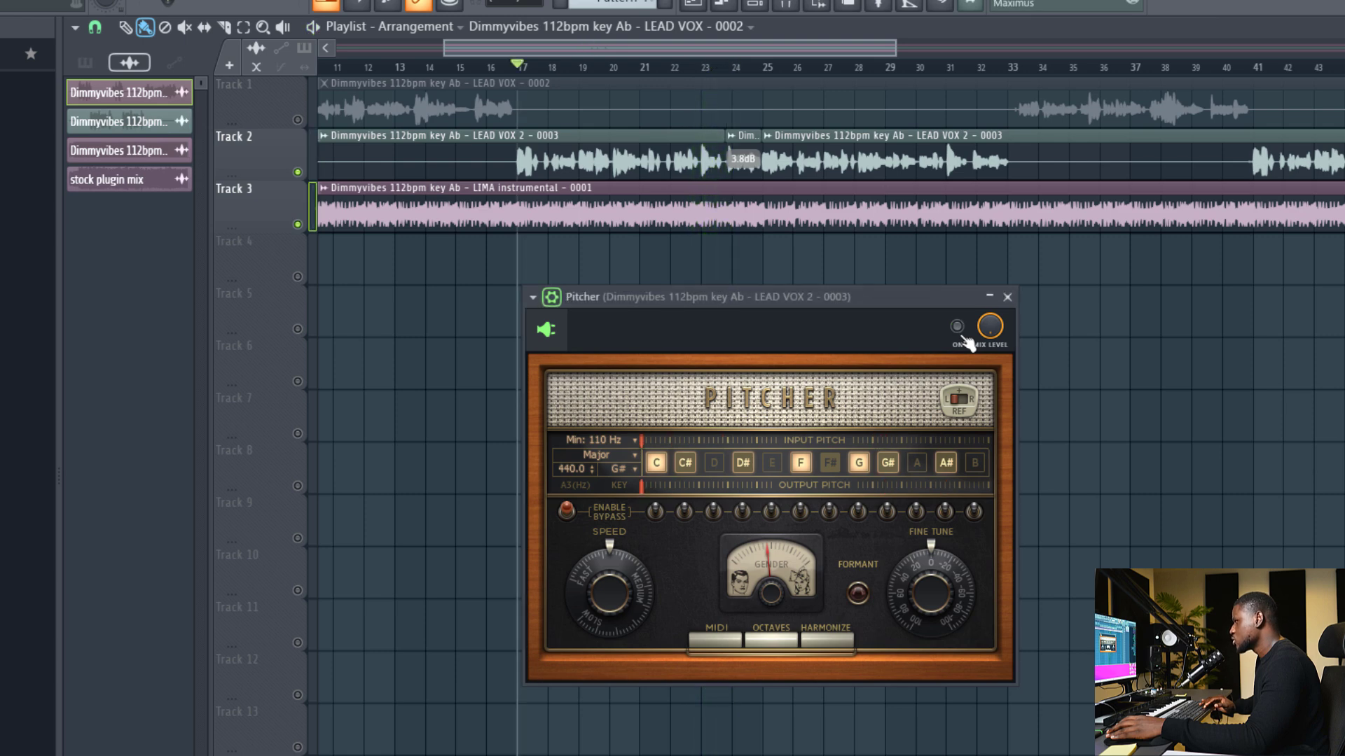
key("space")
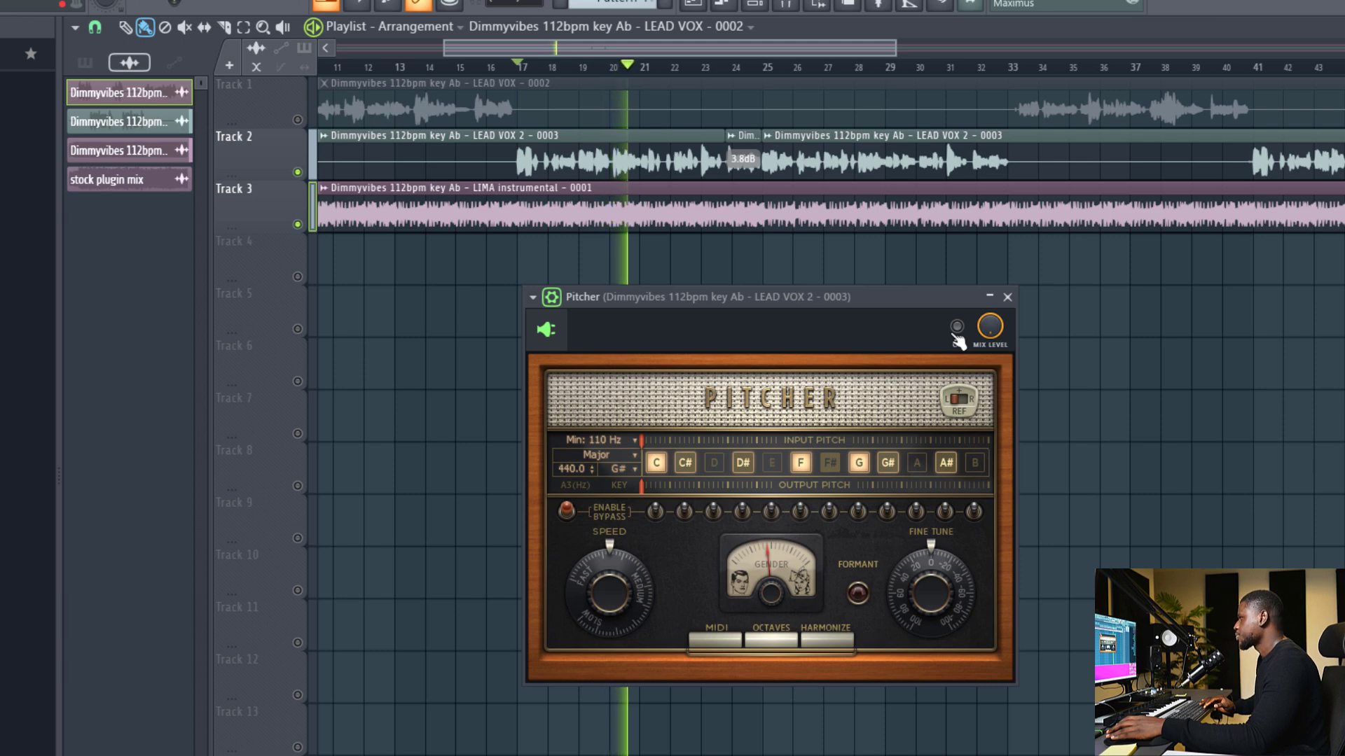
key("space")
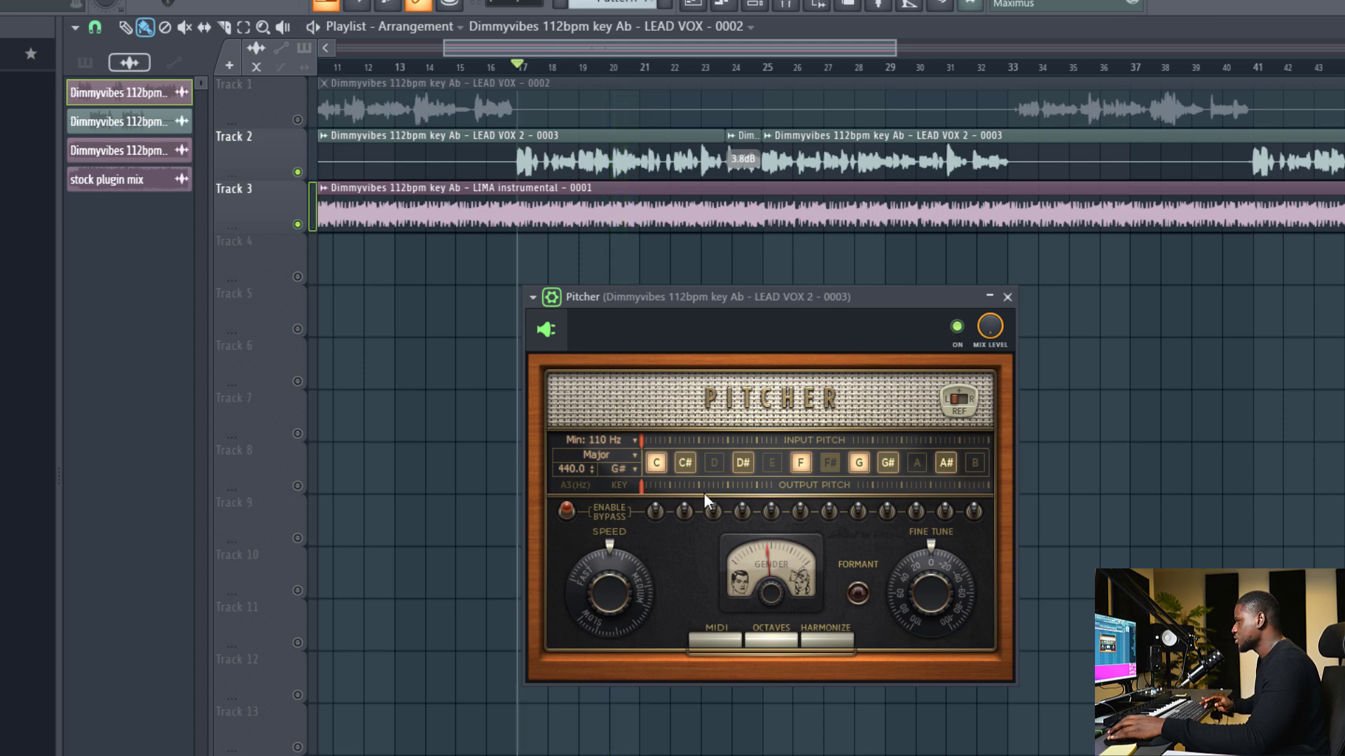
Step: Replay with Pitcher on and readjust the correction speed while listening
key("space")
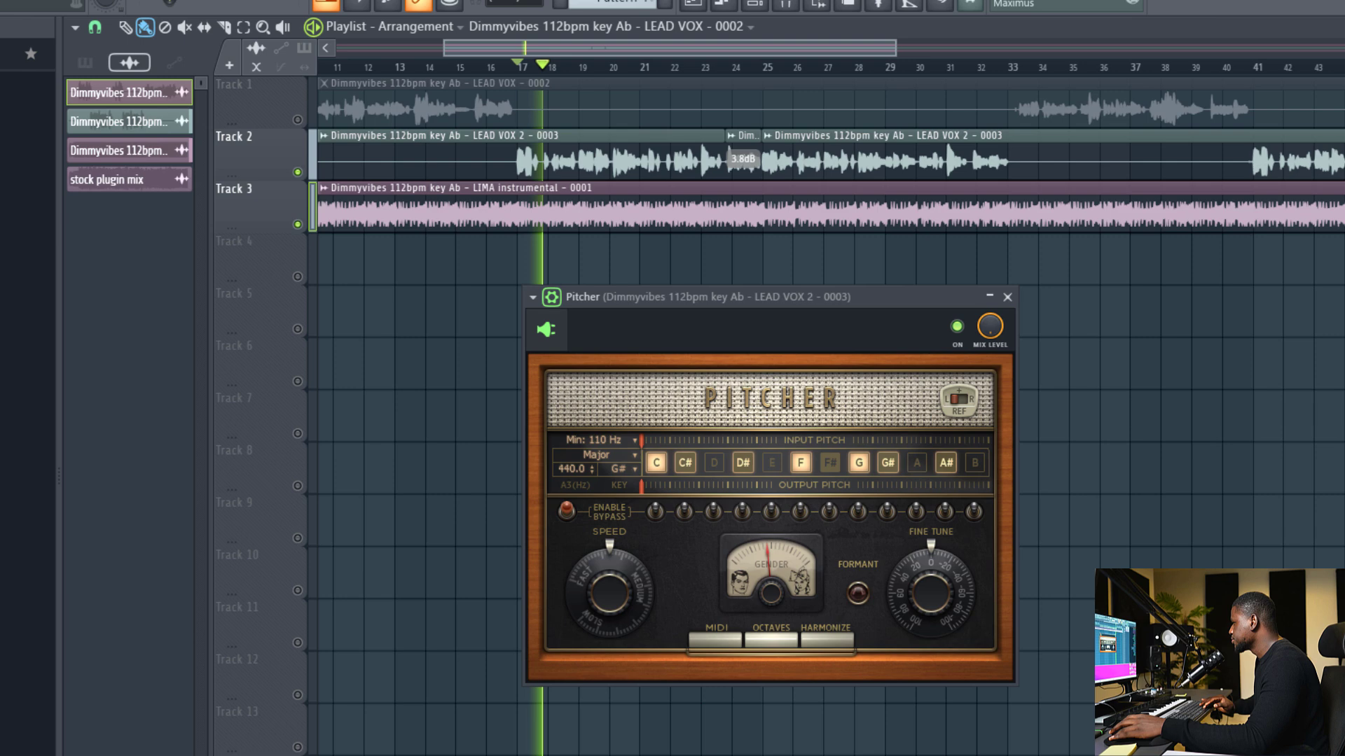
mouse_move(606, 574)
left_mouse_down()
mouse_move(606, 587)
mouse_move(612, 570)
left_mouse_up()
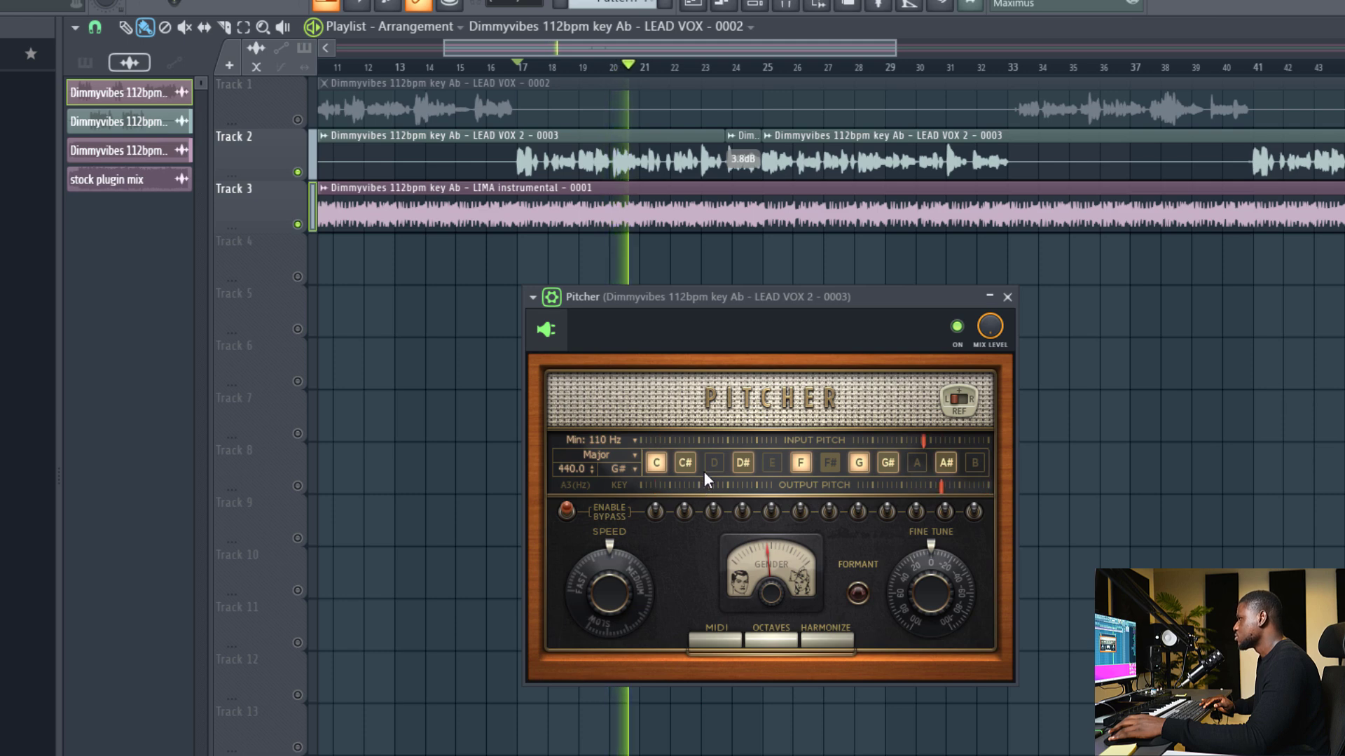
key("space")
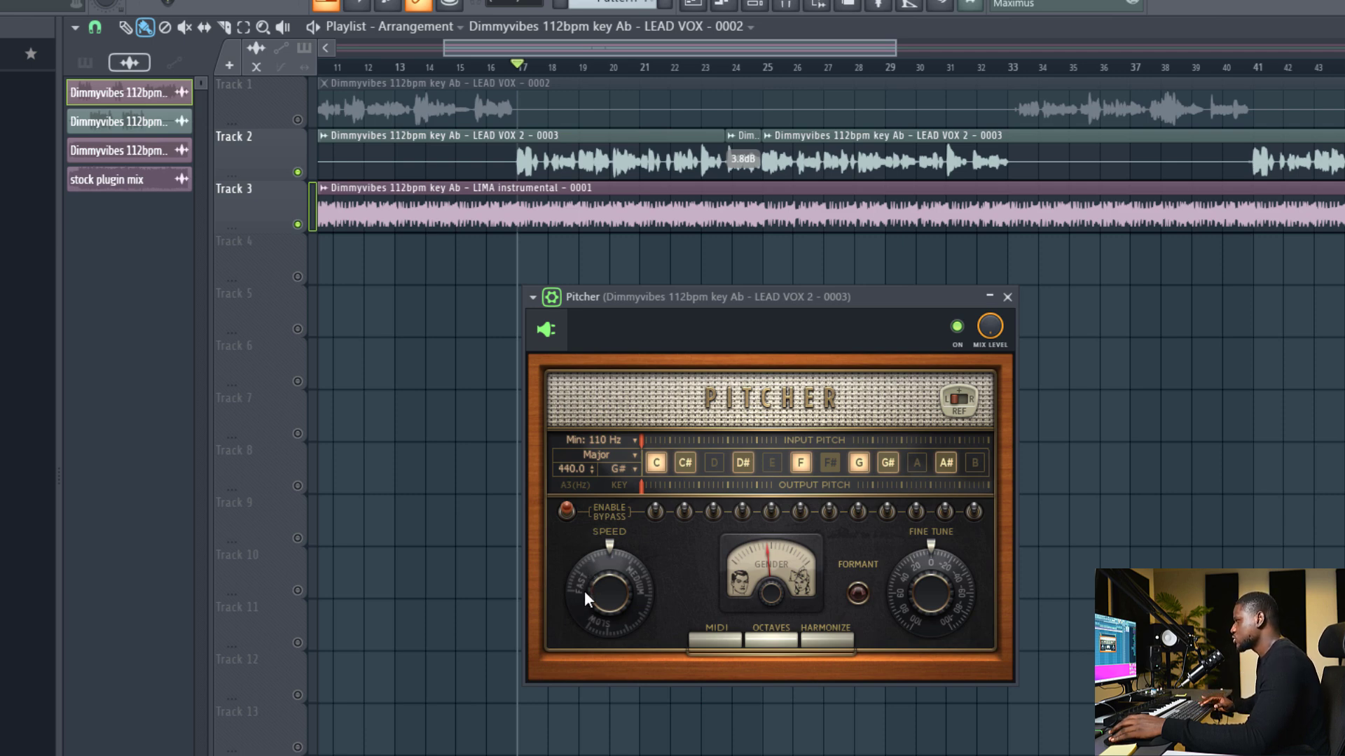
Step: Set Pitcher's speed to about Medium, audition from bar 17, then shift the Gender knob and replay
left_click_drag(584, 590, 584, 564)
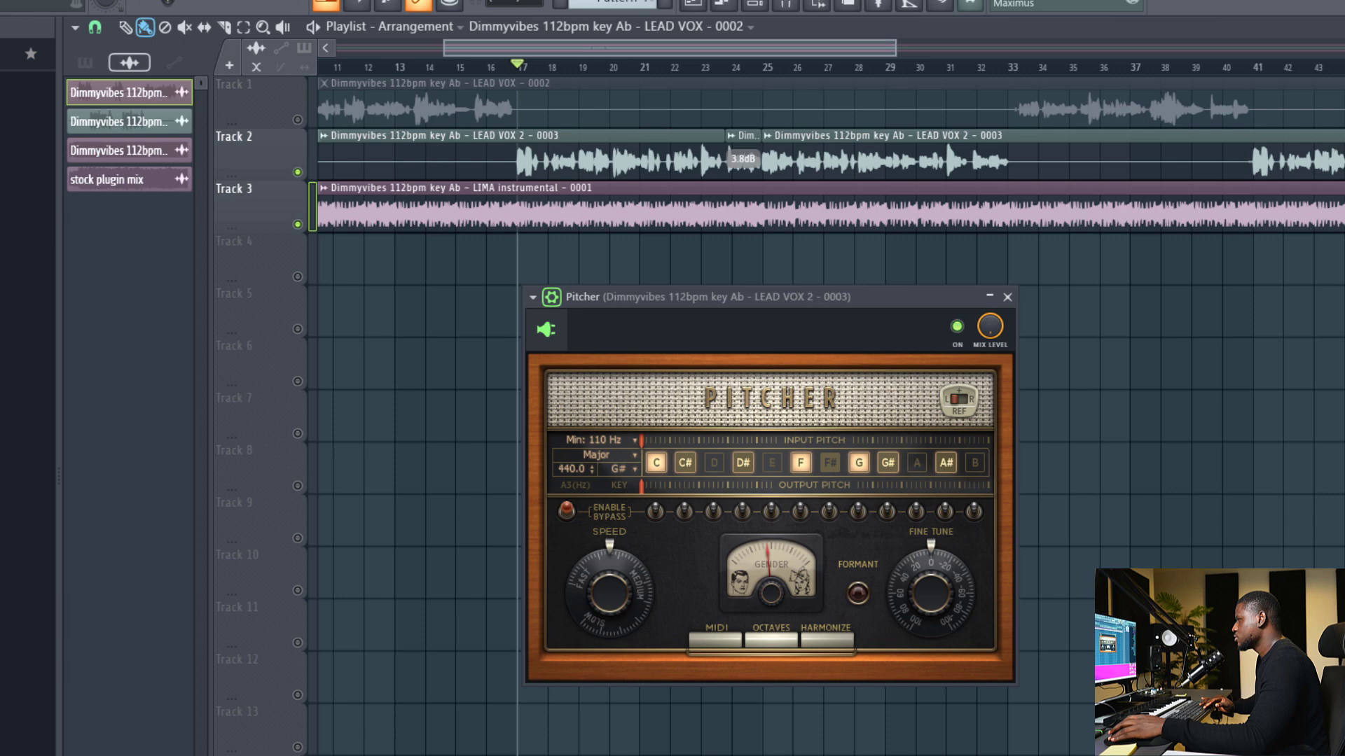
left_click_drag(584, 564, 584, 559)
key("space")
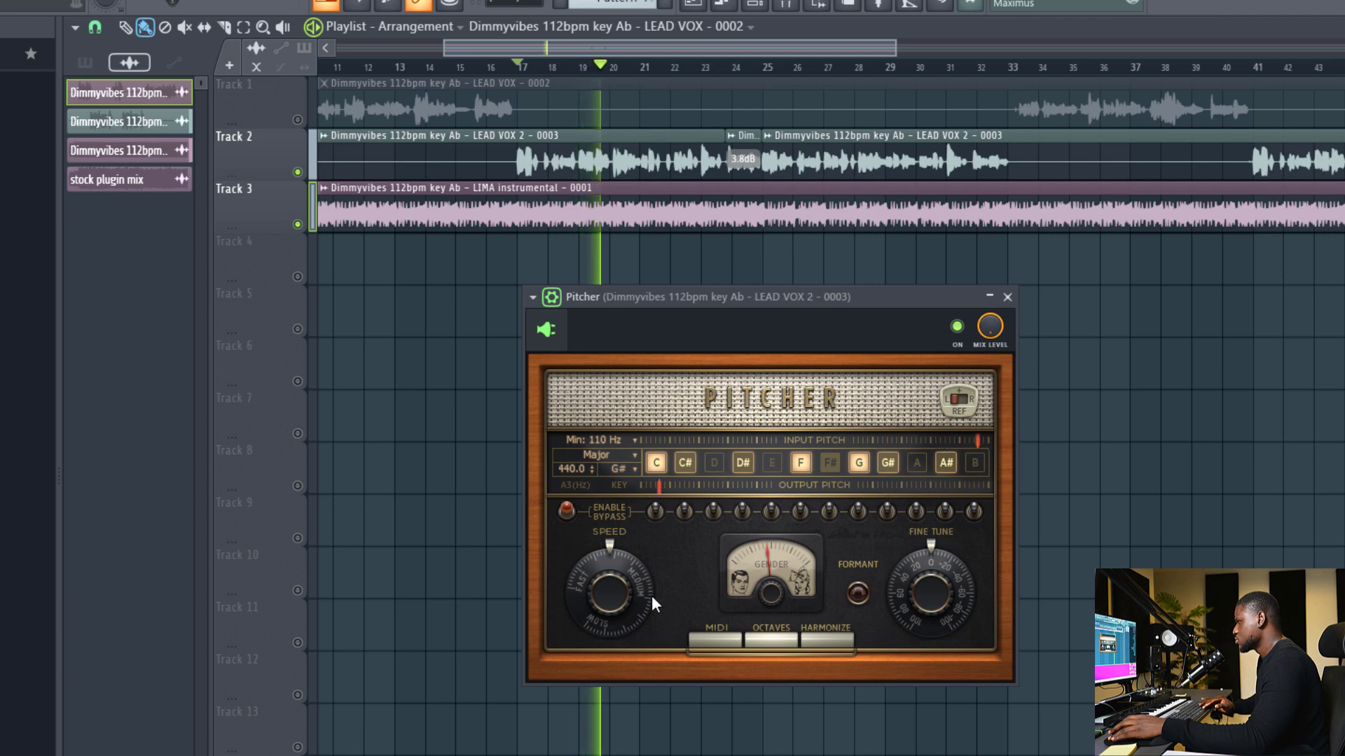
key("space")
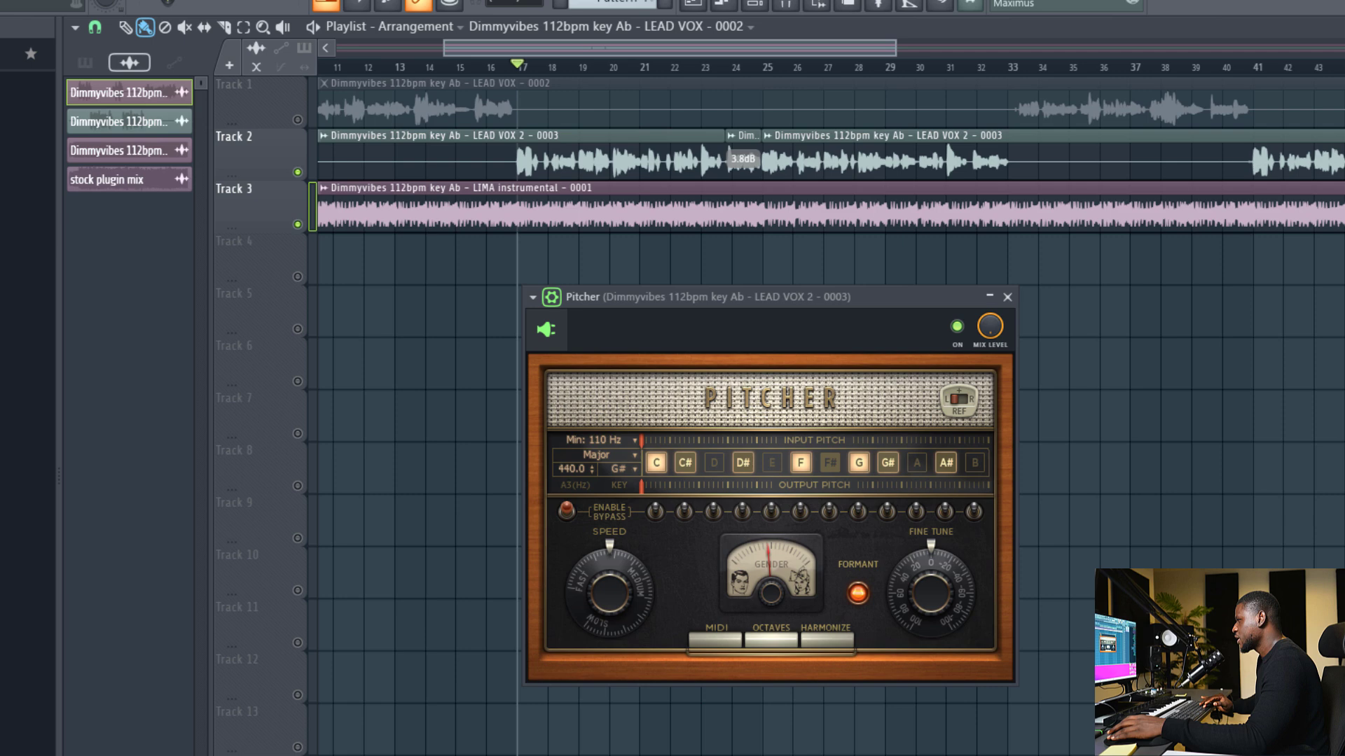
key("space")
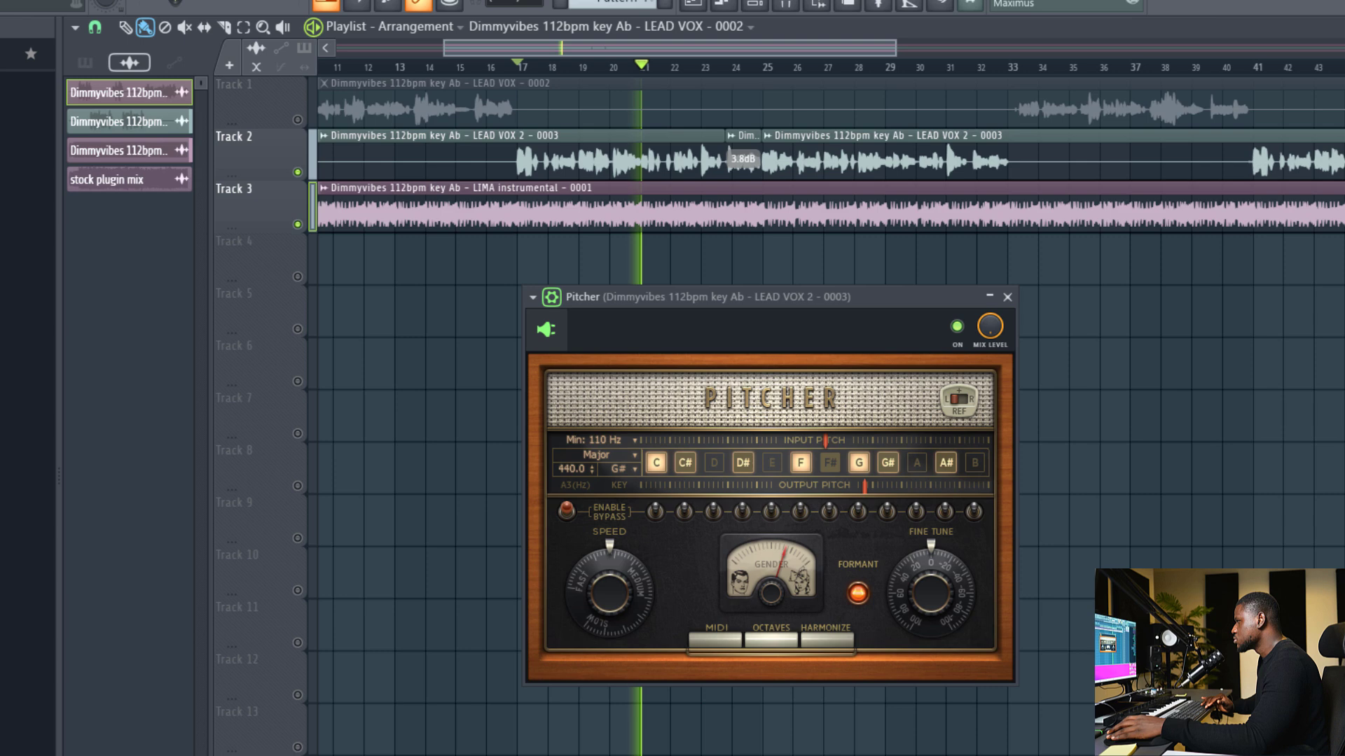
key("space")
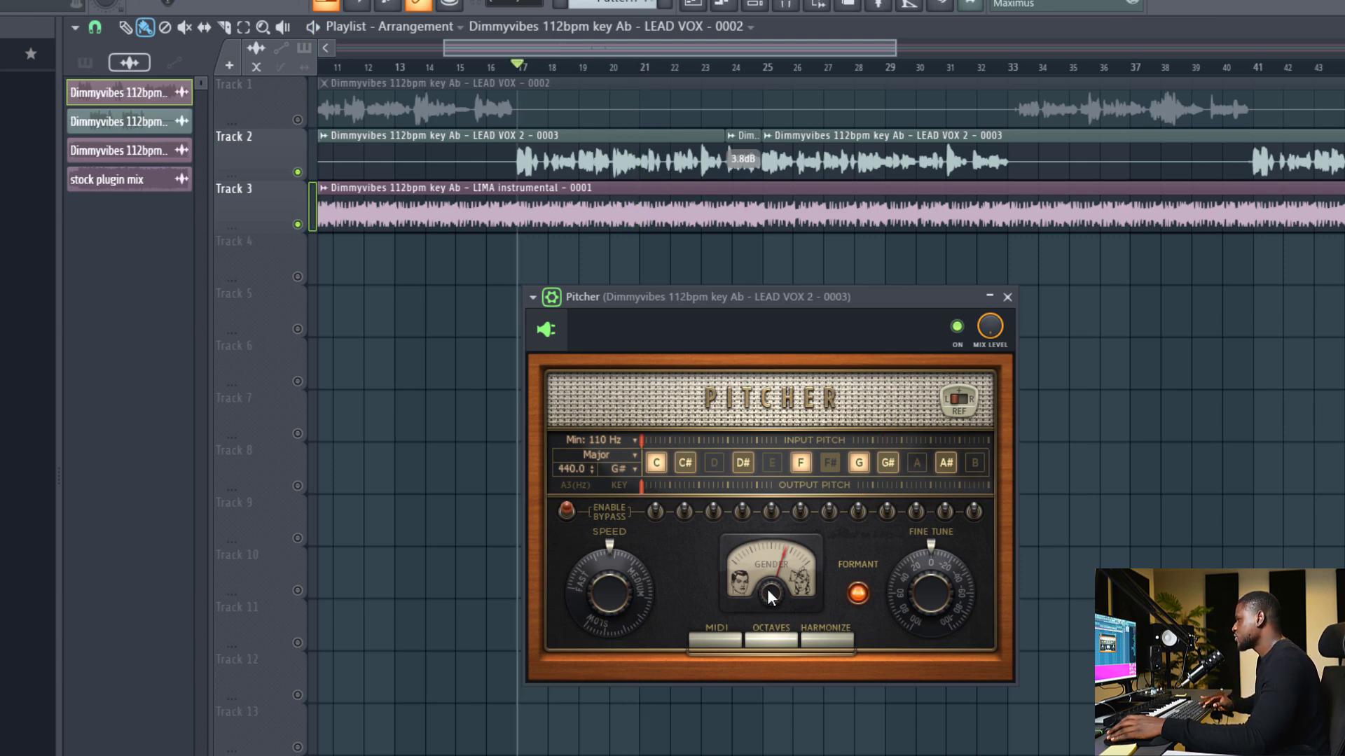
left_click_drag(767, 590, 767, 620)
key("space")
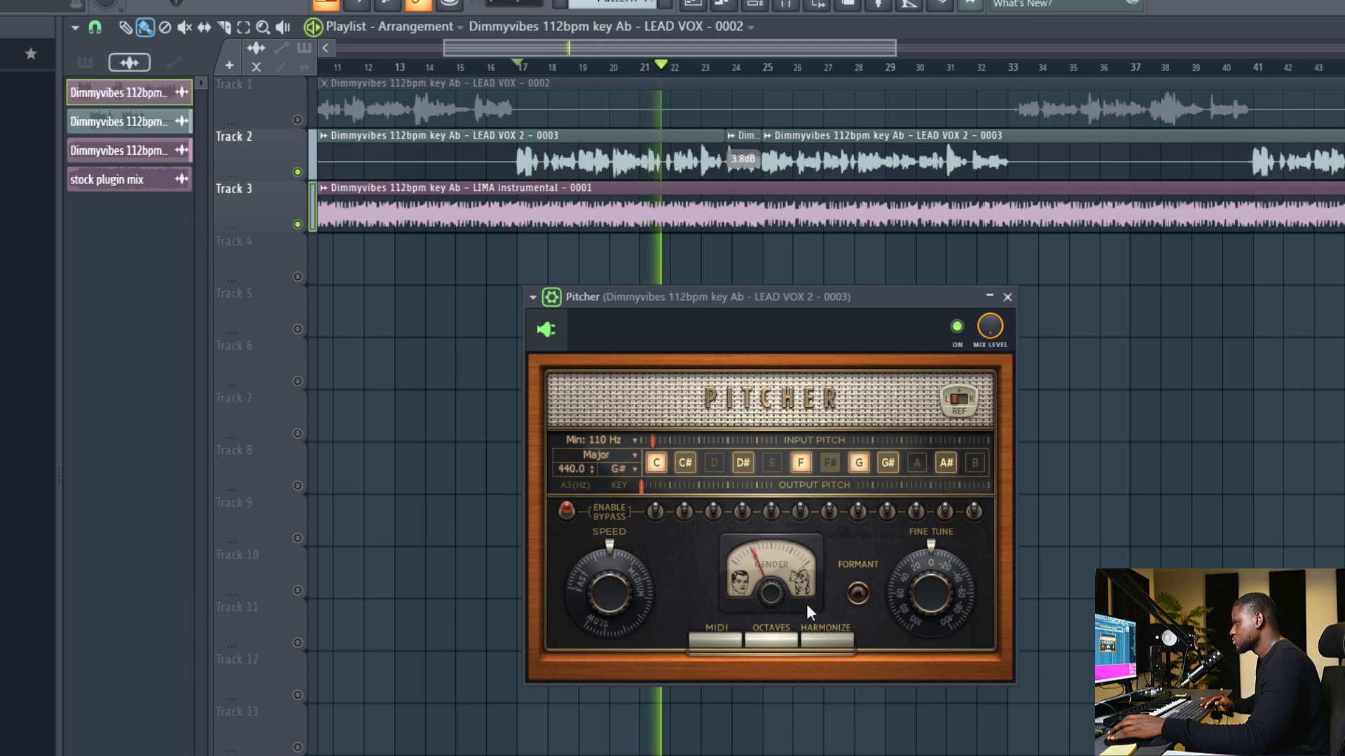
key("space")
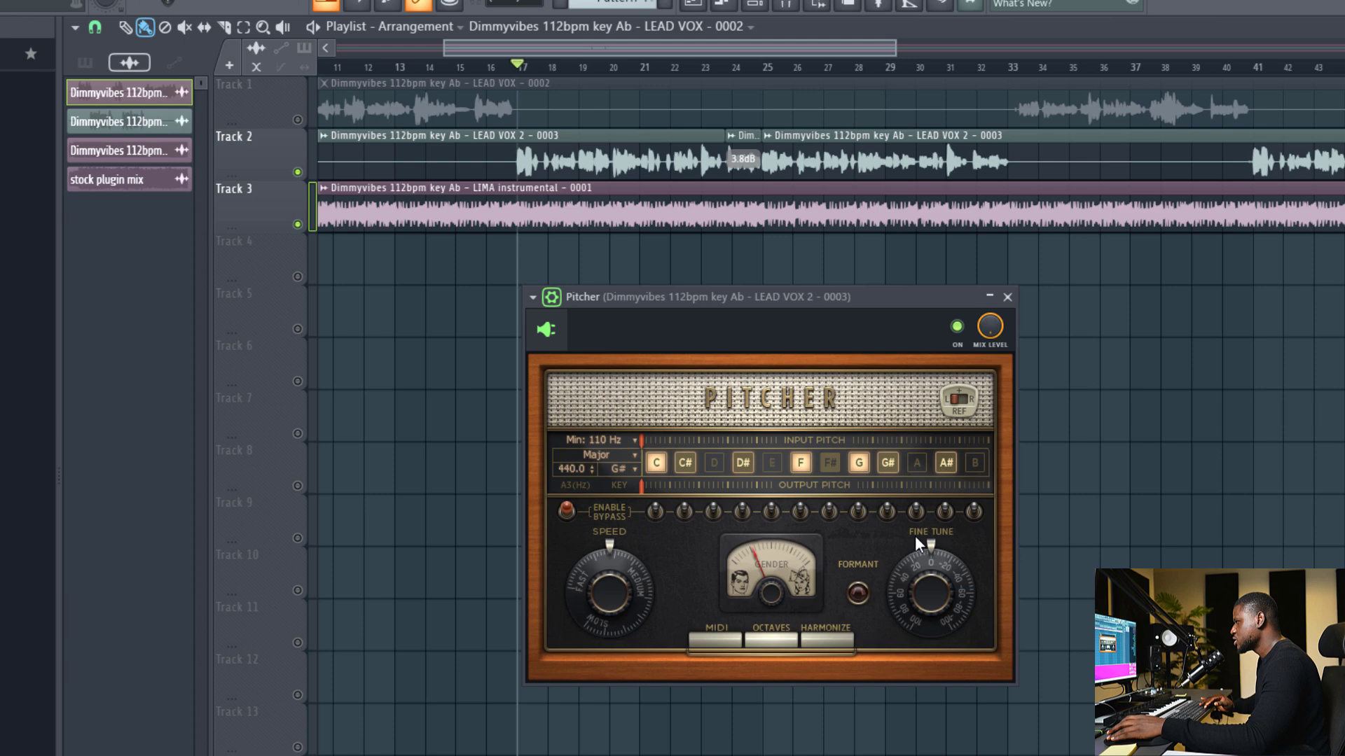
key("space")
left_click_drag(931, 587, 932, 609)
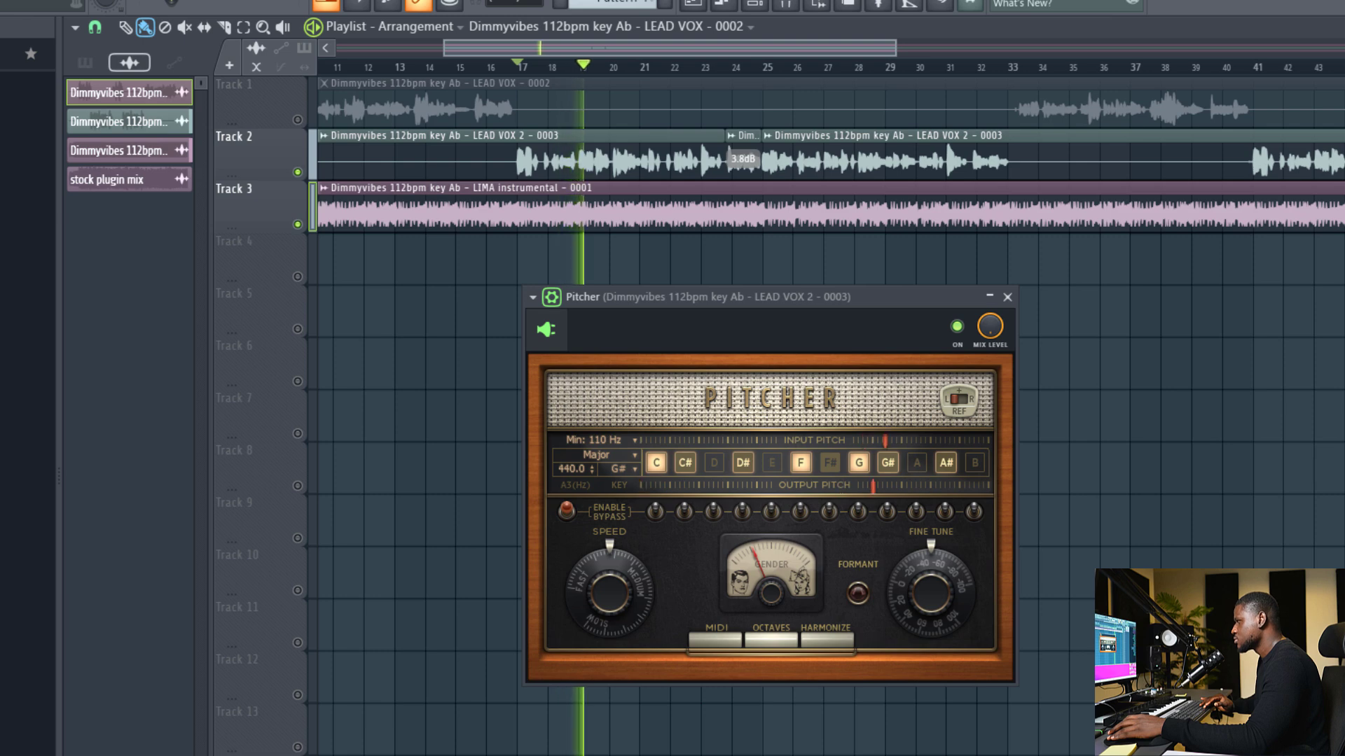
key("space")
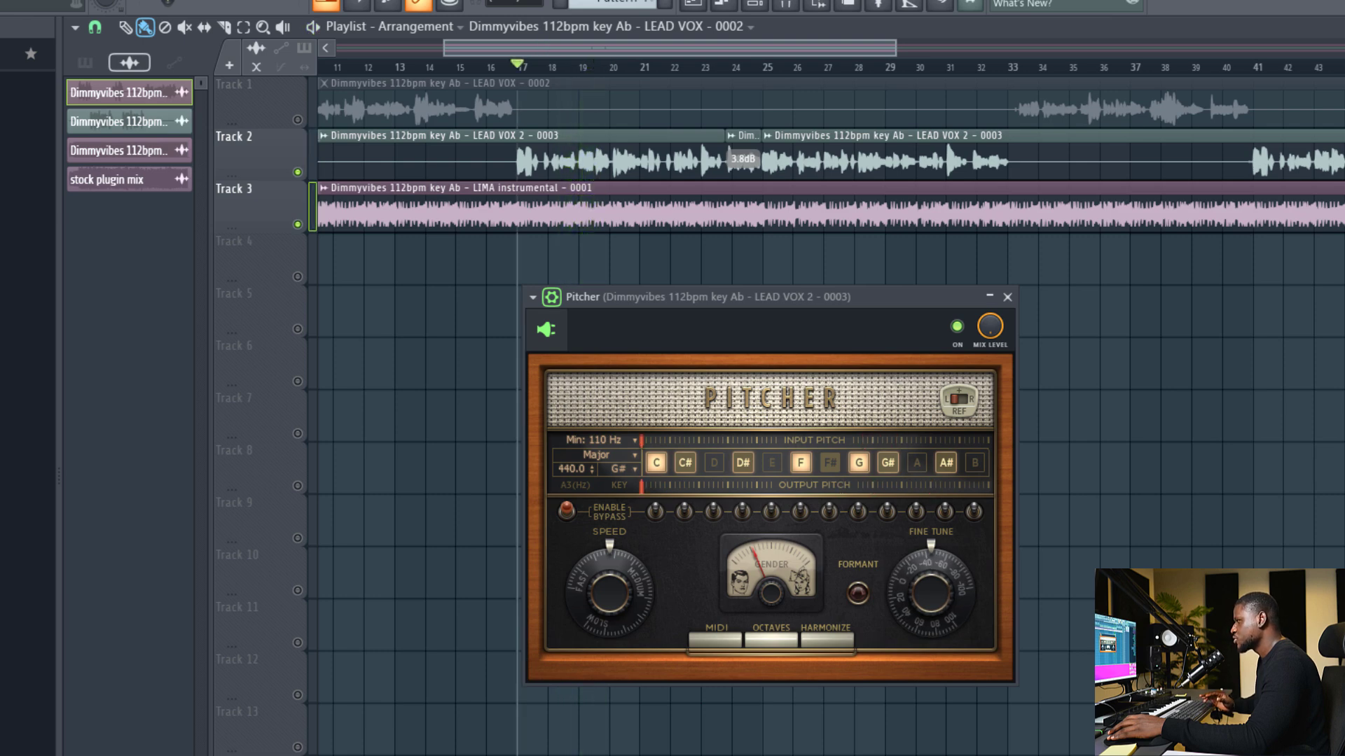
key("space")
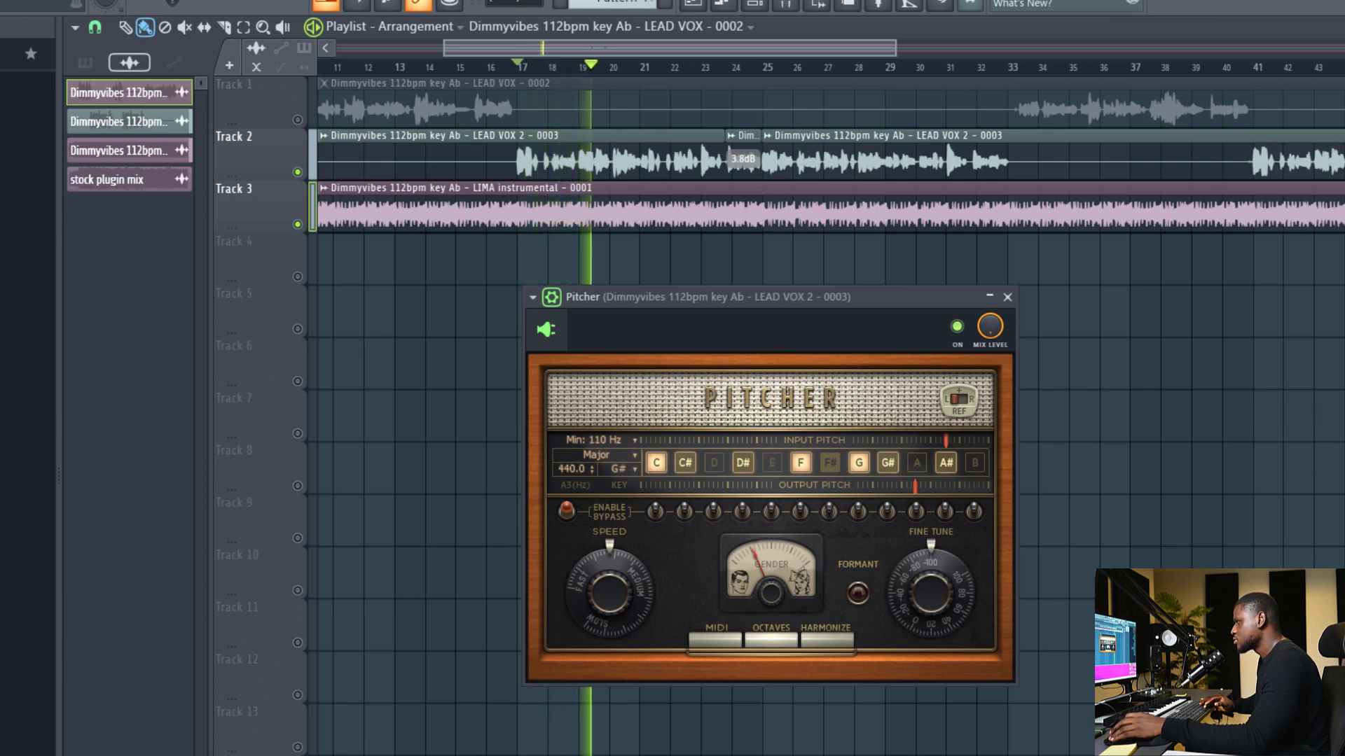
key("space")
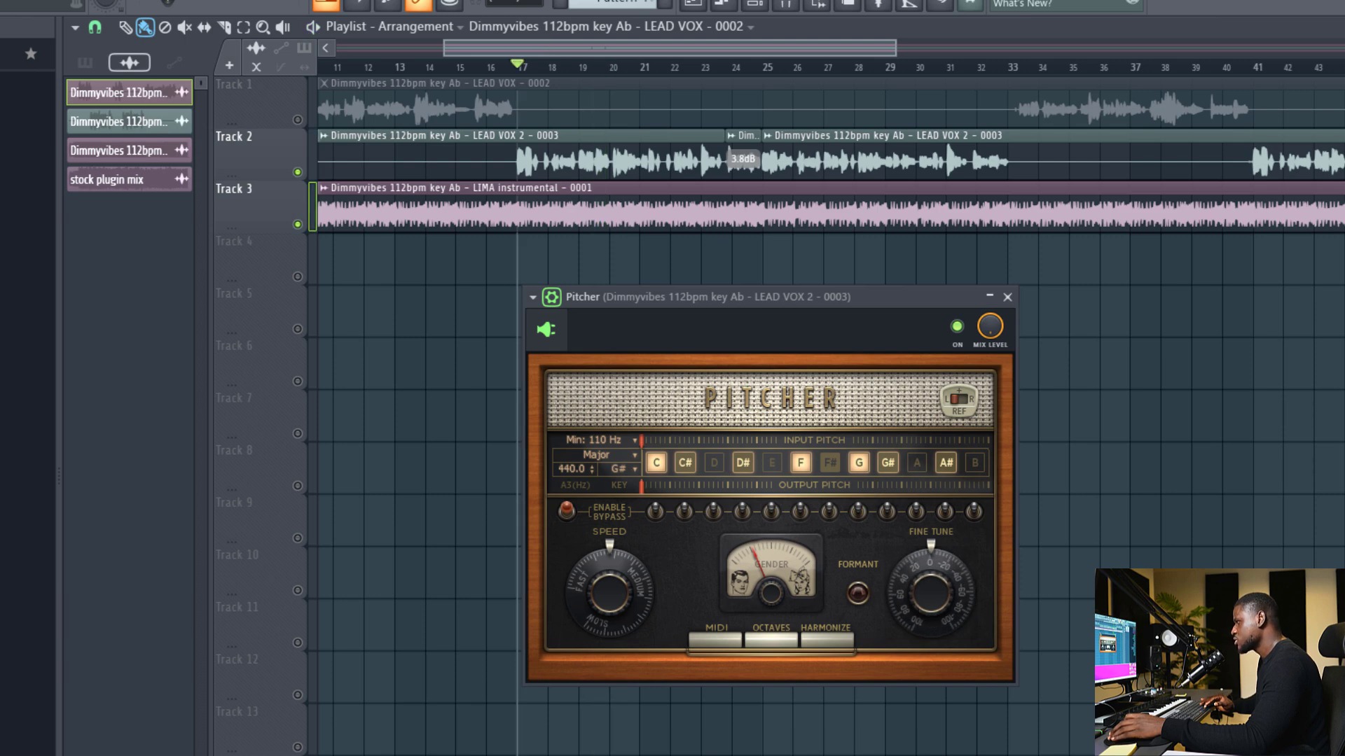
key("space")
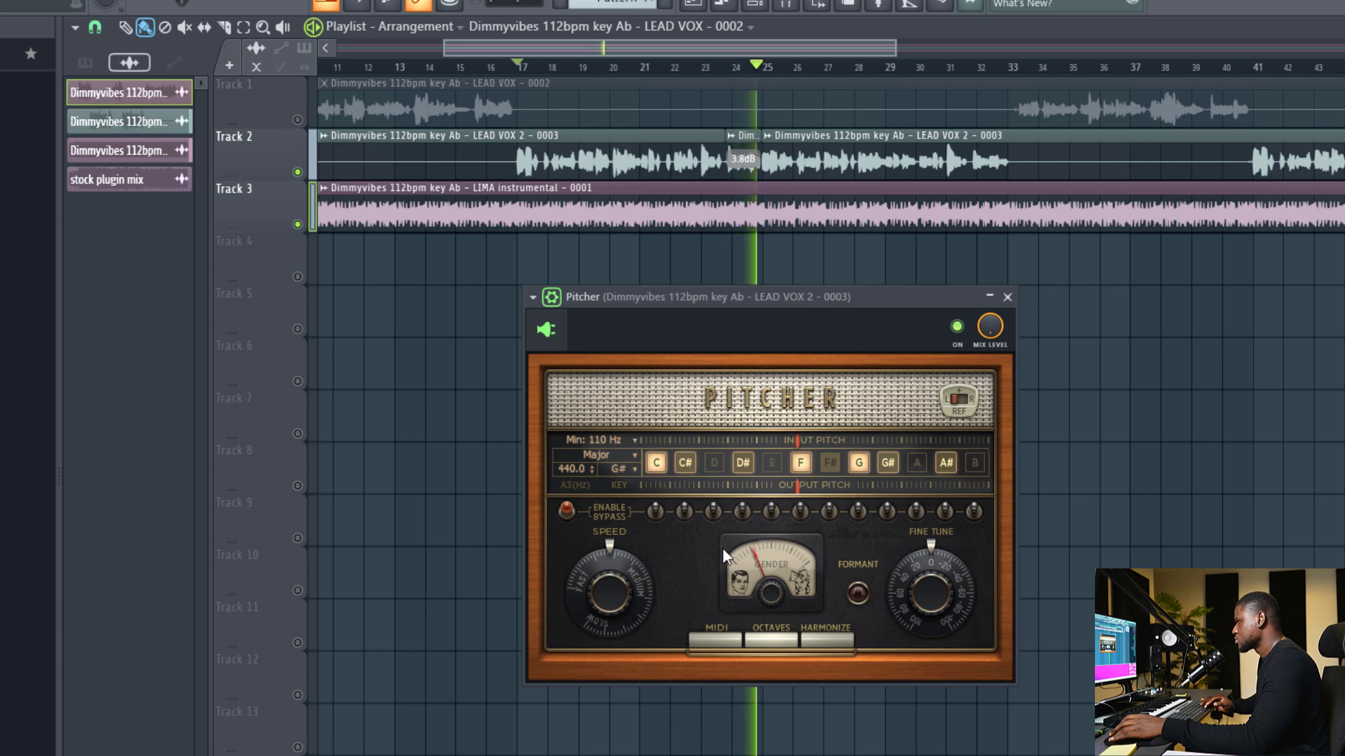
Step: Stop playback and load Auto-Tune Pro on the lead vocal's mixer insert, moving Pitcher aside
key("space")
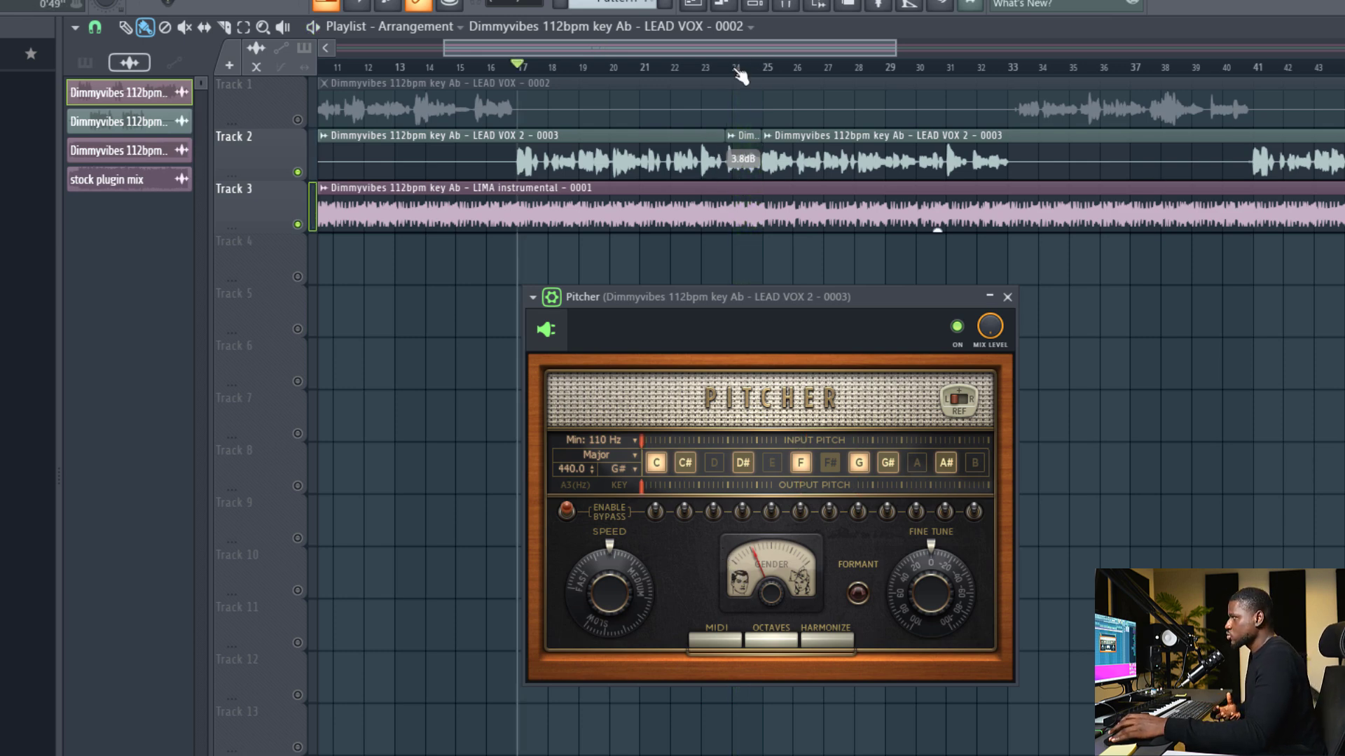
left_click(795, 4)
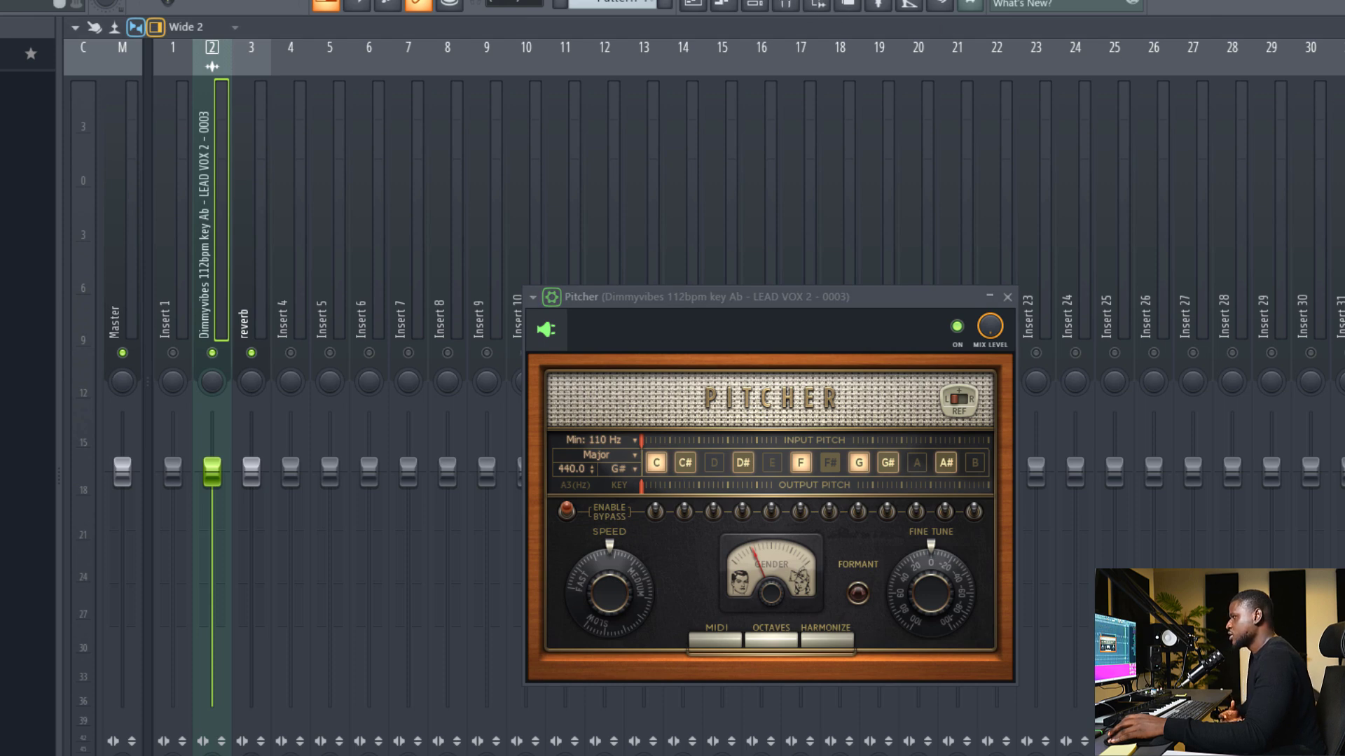
left_click(774, 27)
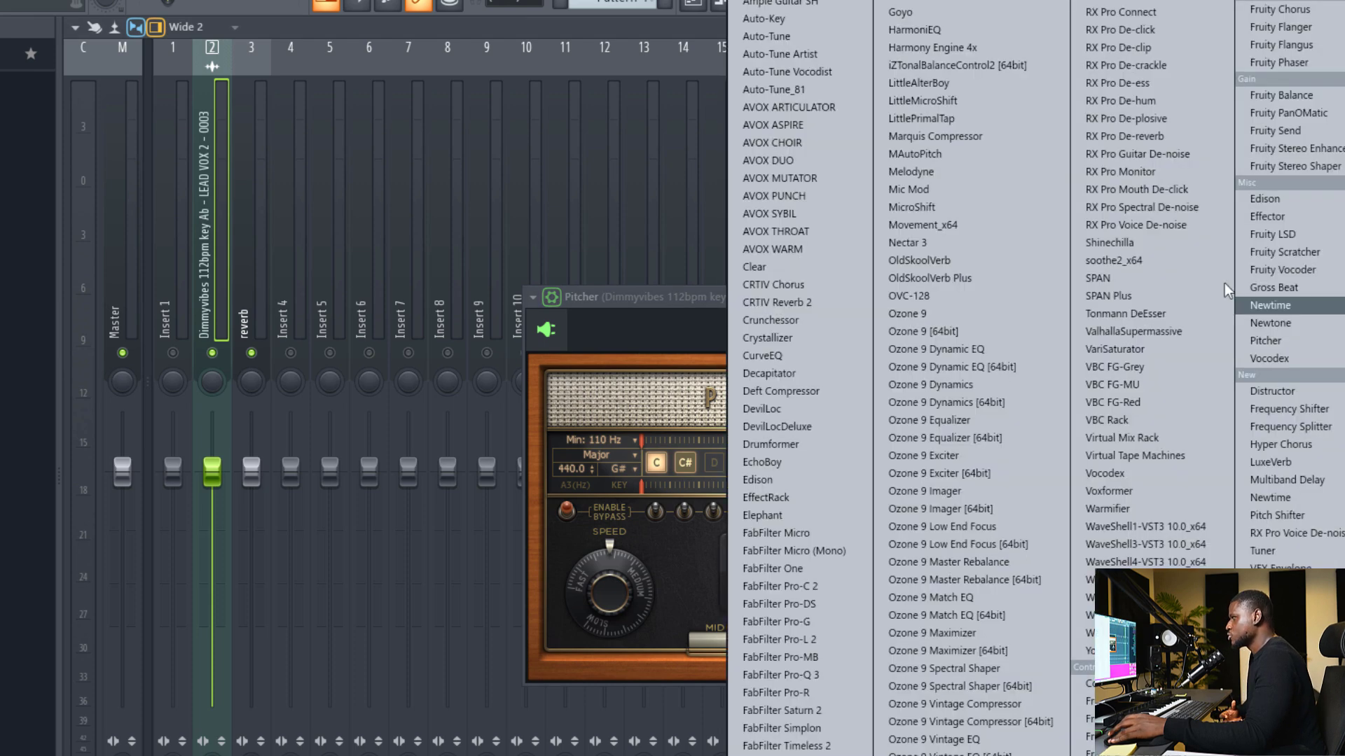
left_click(767, 36)
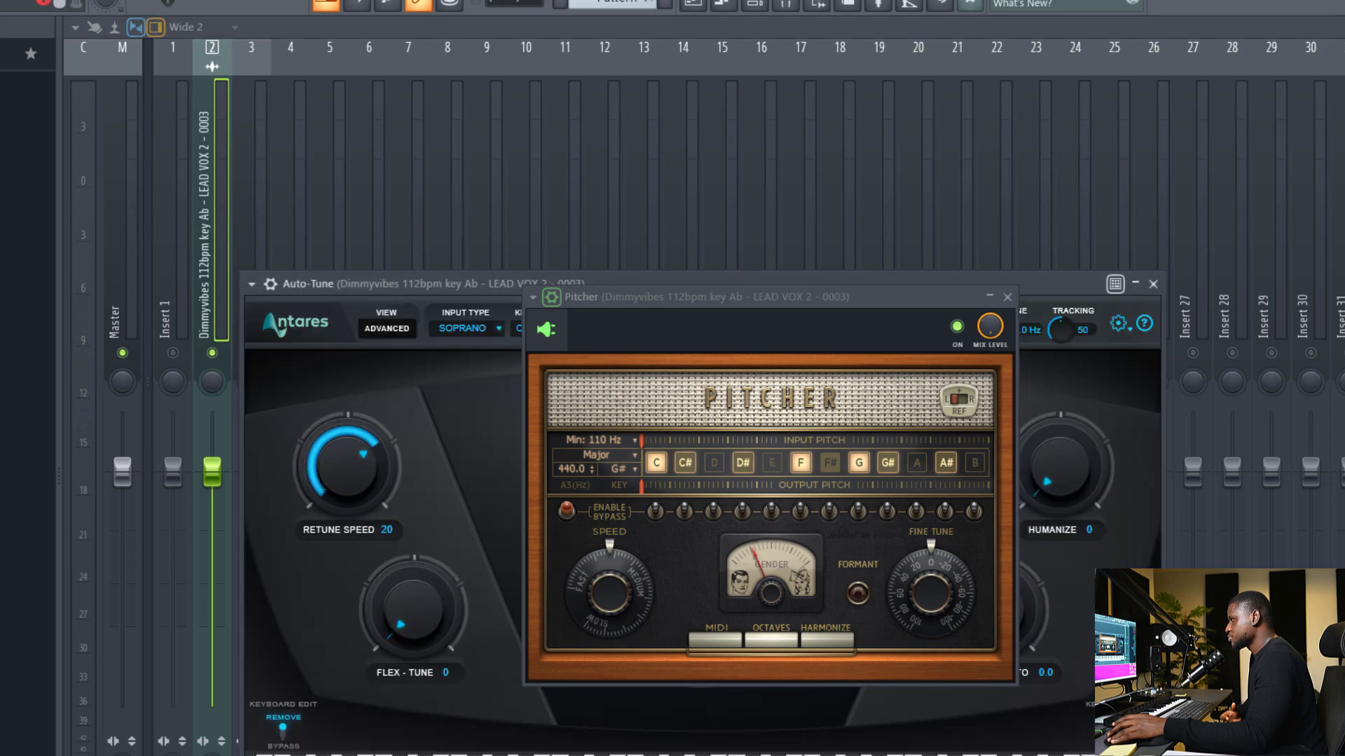
key("Escape")
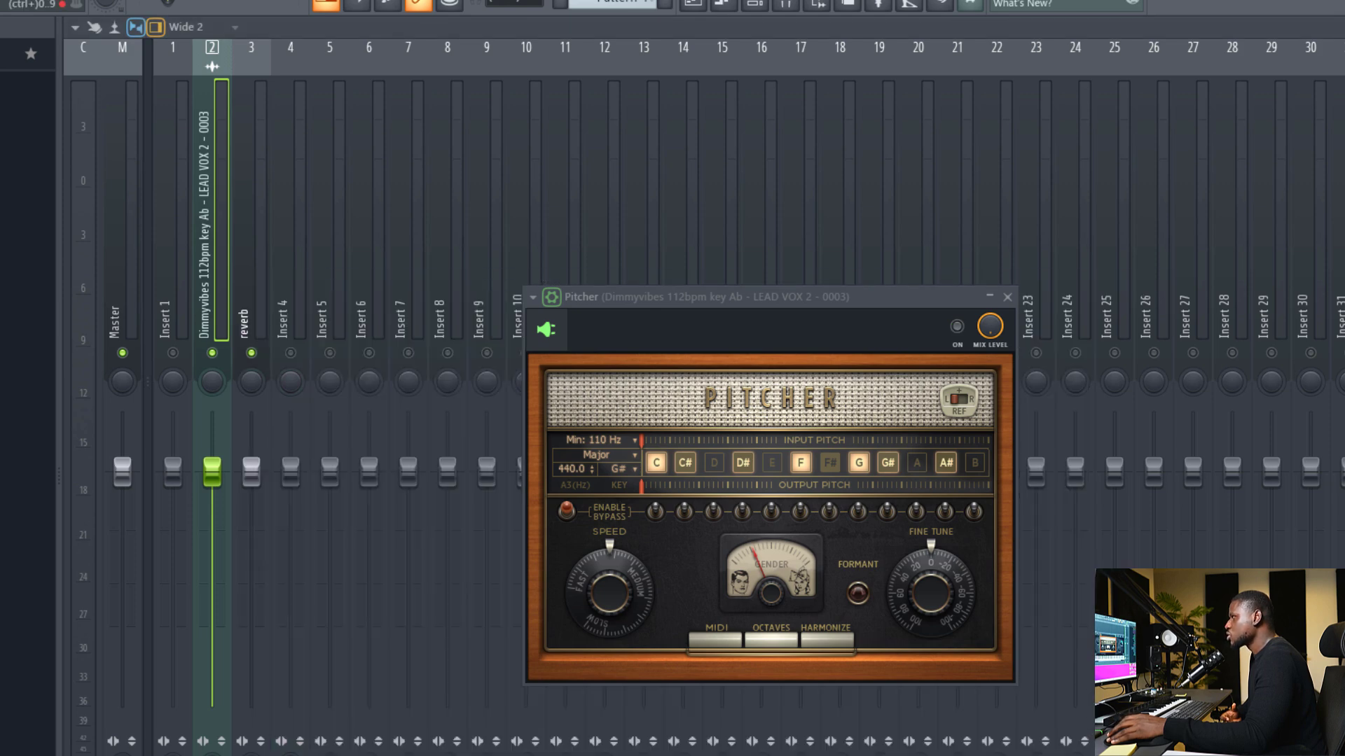
left_click(1255, 110)
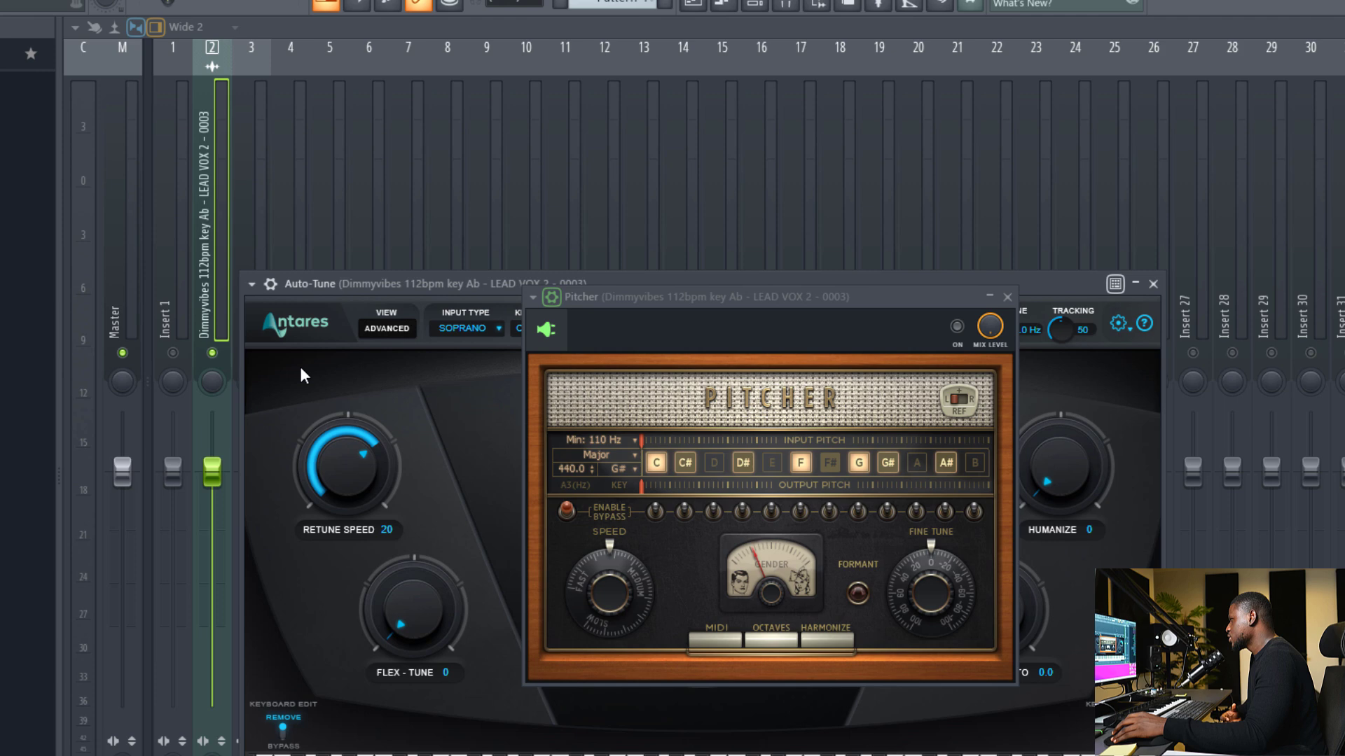
left_click_drag(610, 310, 1231, 6)
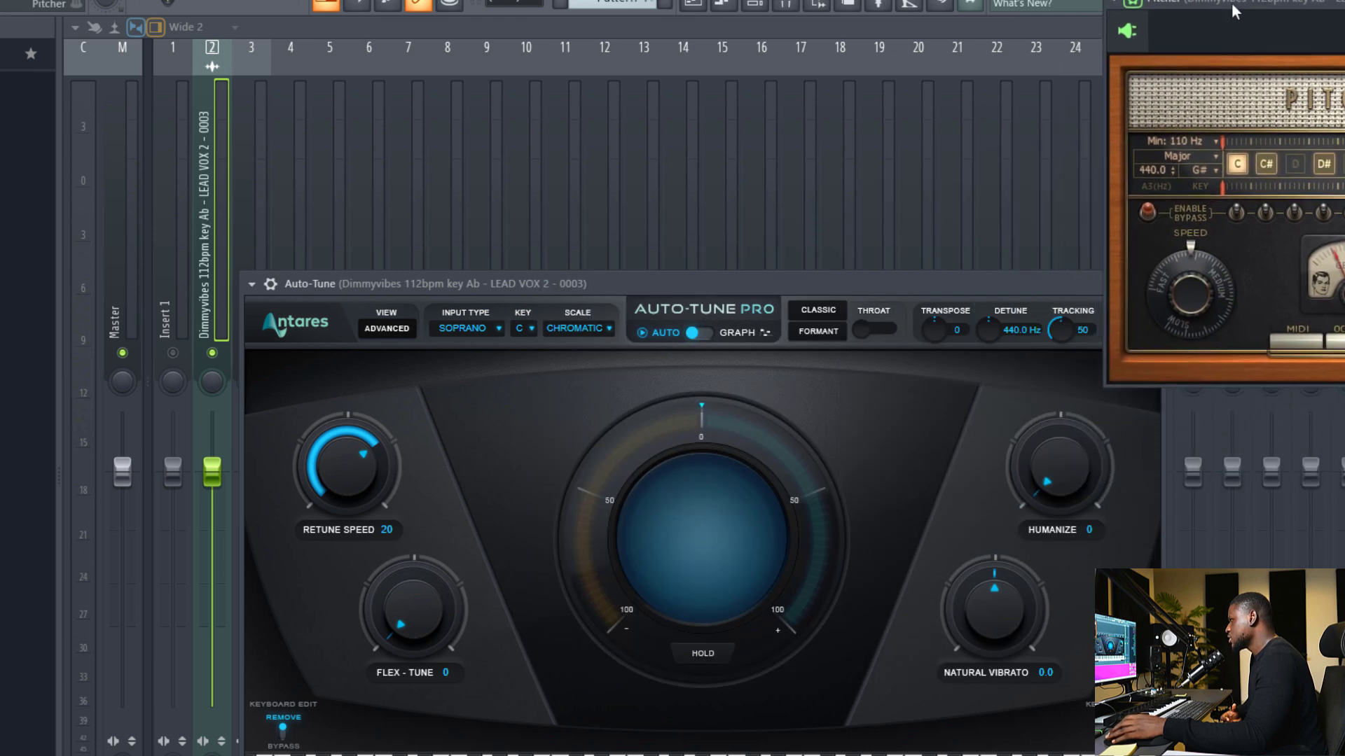
left_click_drag(851, 291, 748, 51)
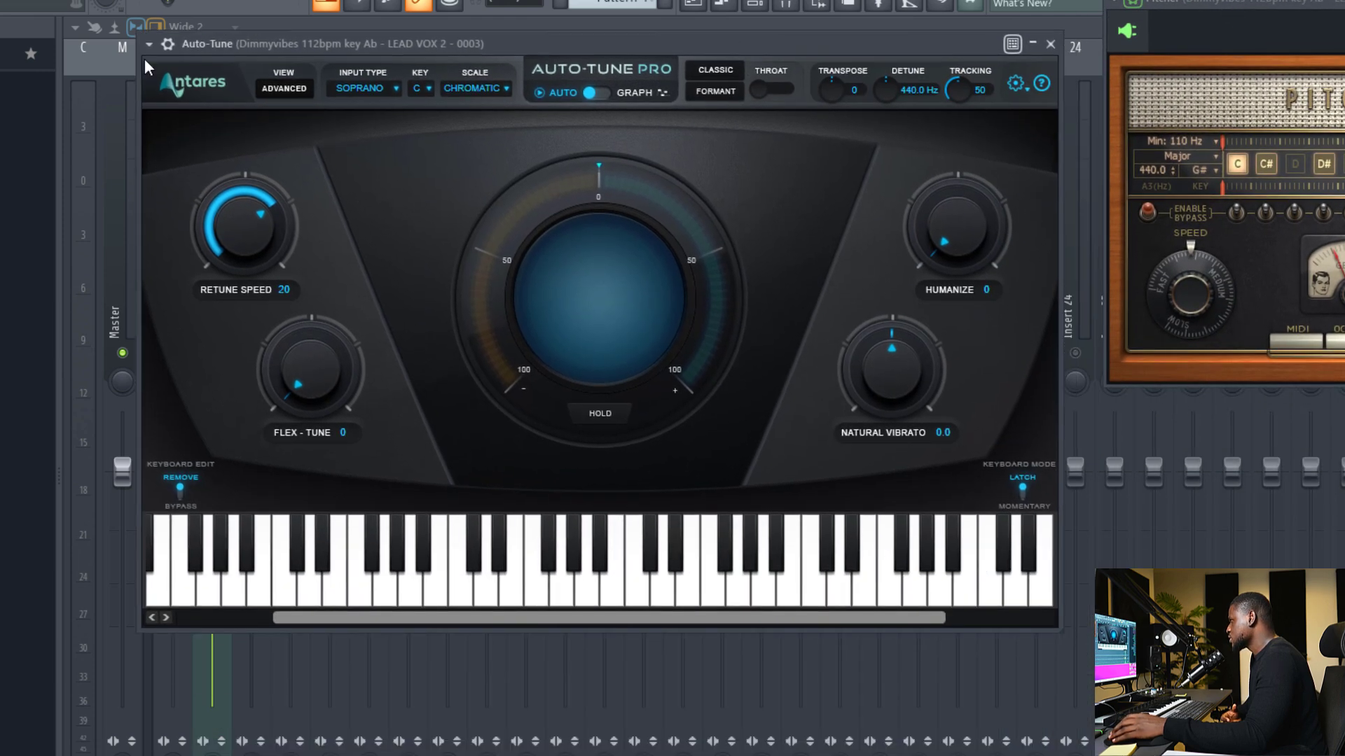
Step: Set Auto-Tune's input type to LOW MALE, scale to MAJOR and key to Ab
left_click(371, 85)
left_click(384, 132)
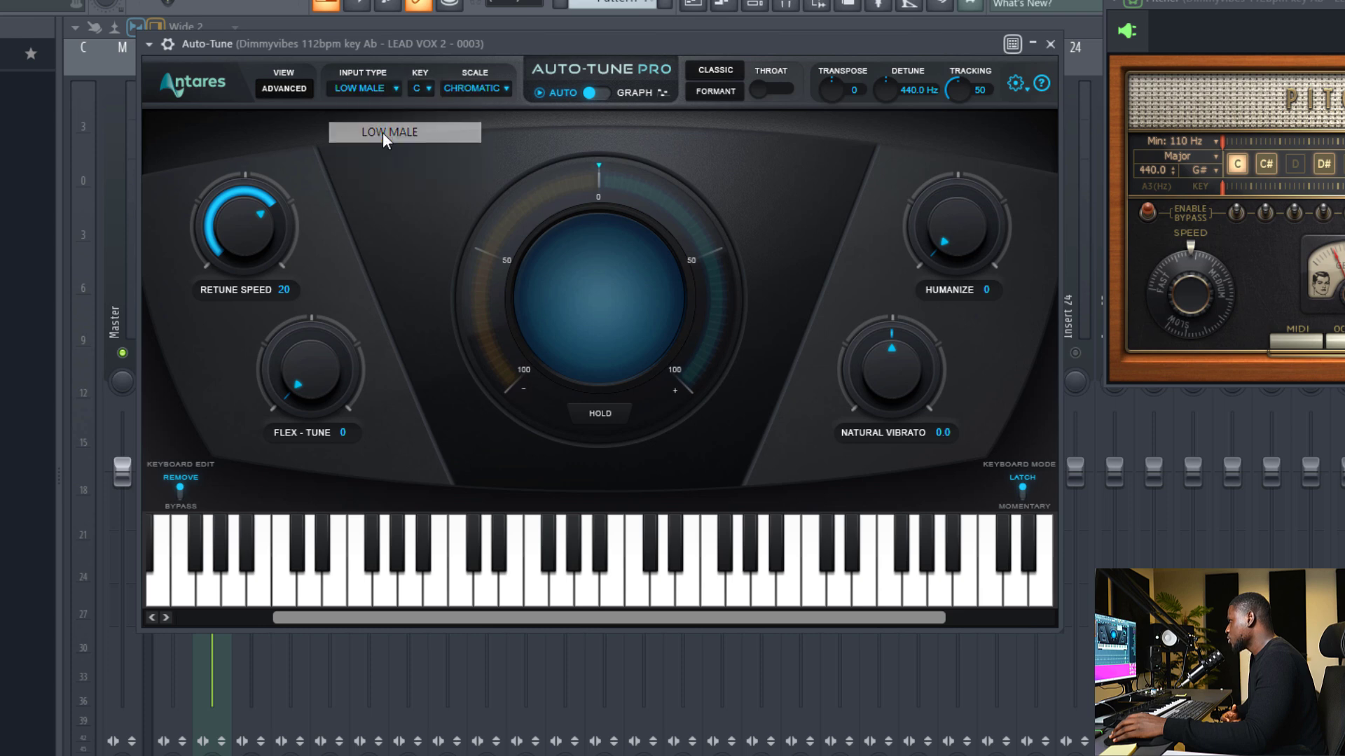
left_click(469, 82)
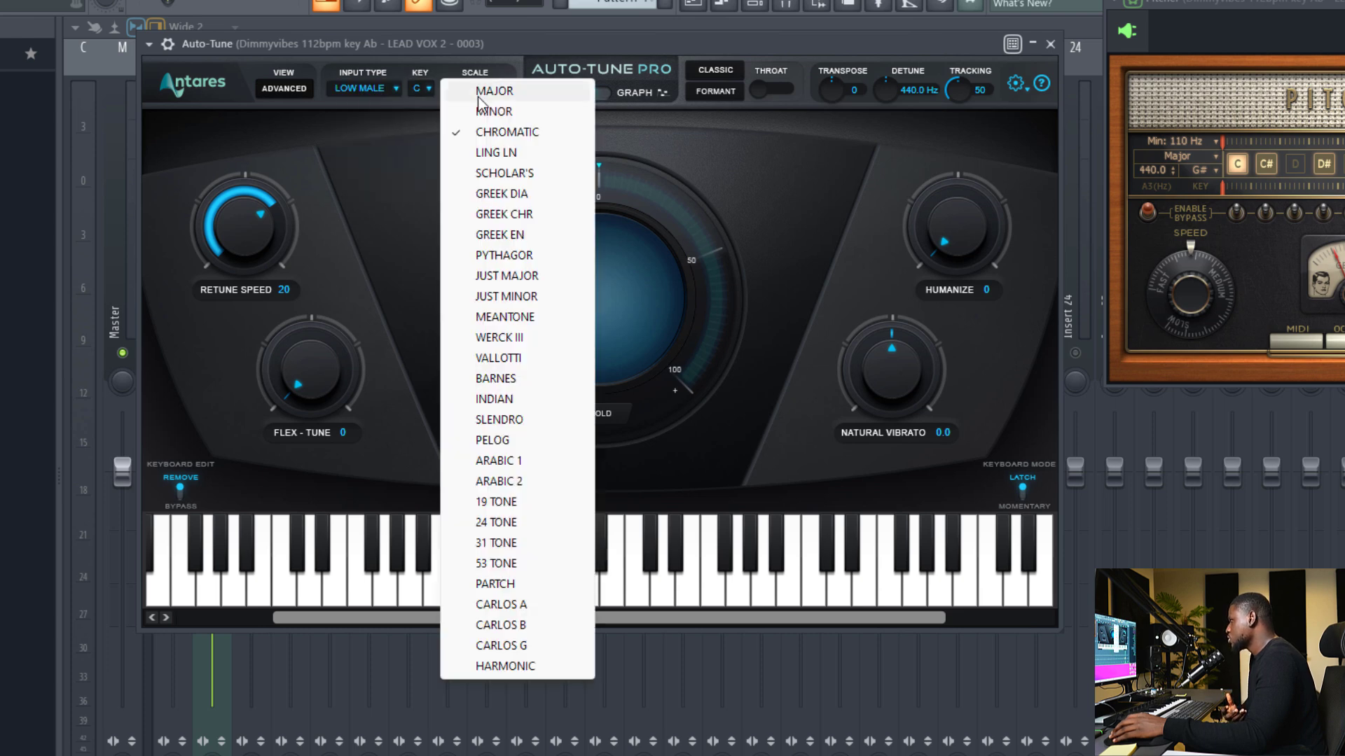
left_click(419, 90)
left_click(449, 255)
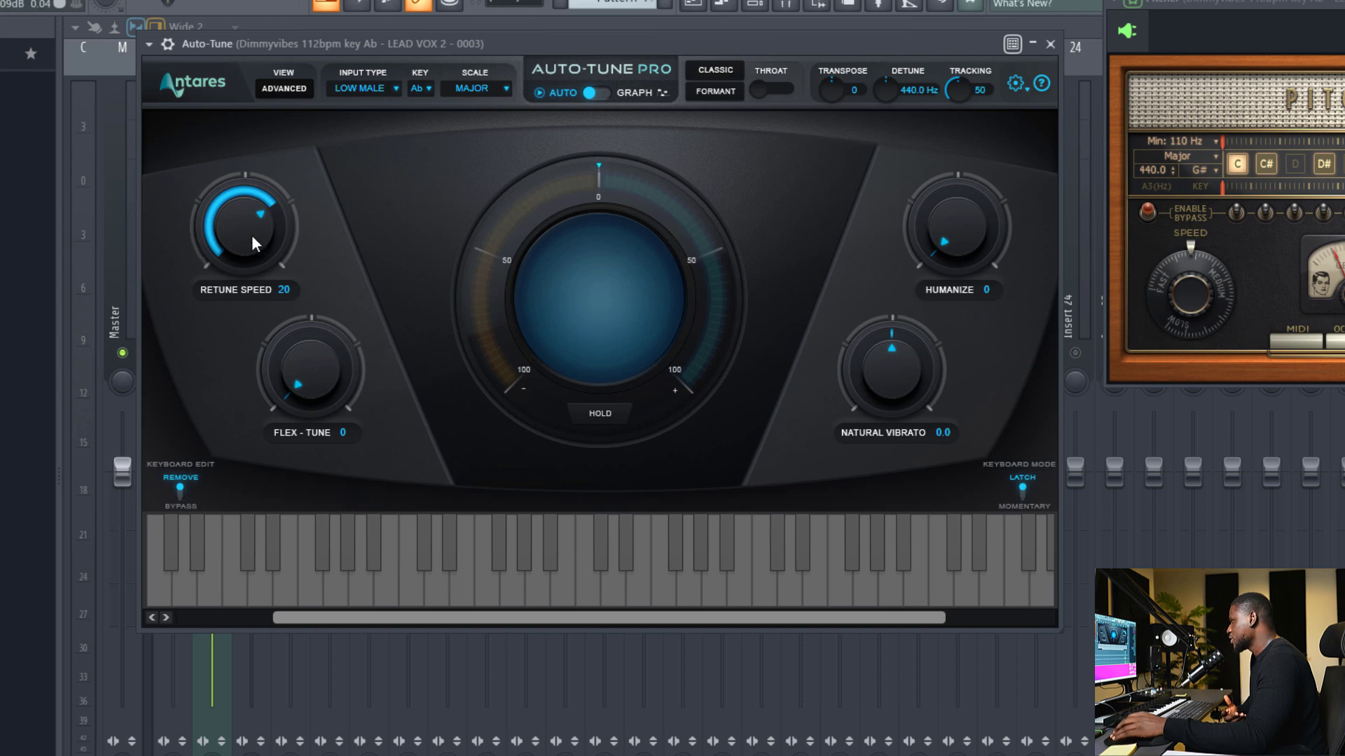
Step: Set Auto-Tune's Retune Speed to 9 and Flex-Tune to 21, leaving Humanize at 0
left_click_drag(270, 217, 278, 223)
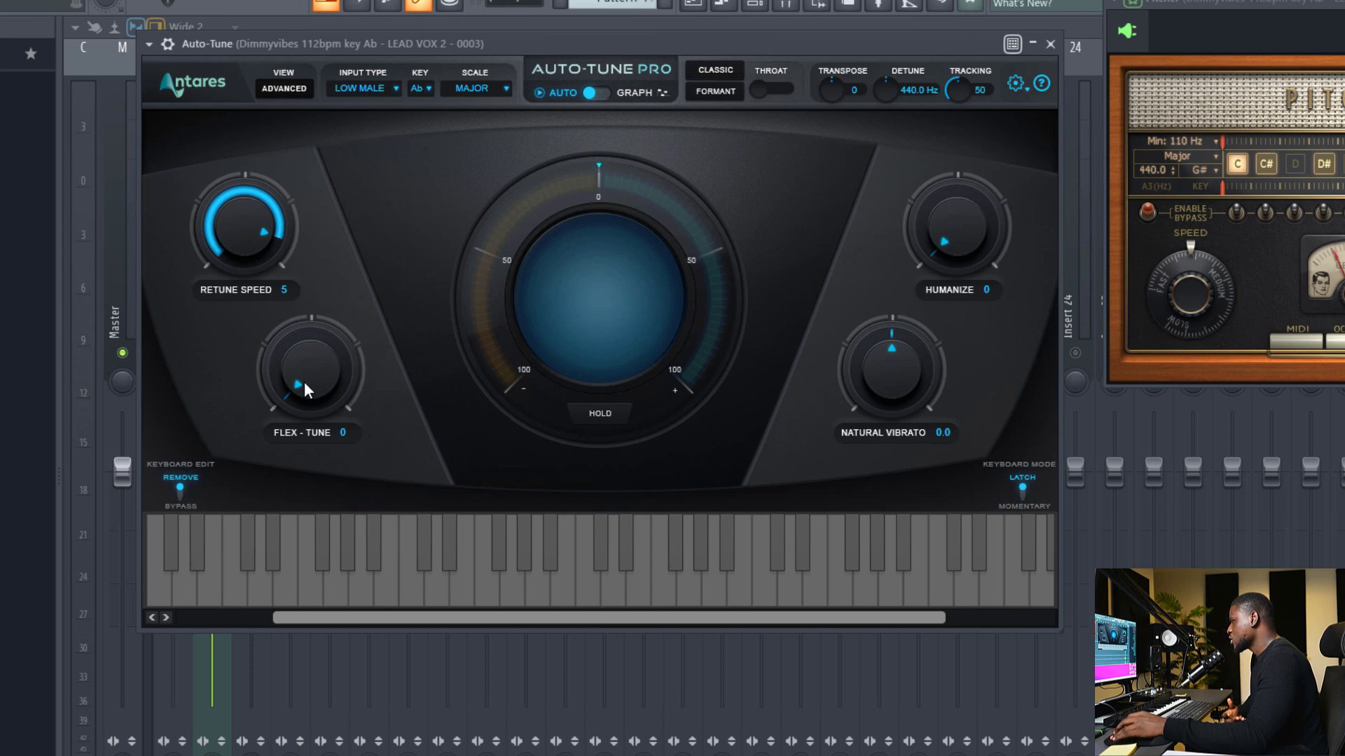
mouse_move(304, 381)
left_mouse_down()
mouse_move(366, 351)
mouse_move(390, 309)
mouse_move(318, 385)
left_mouse_up()
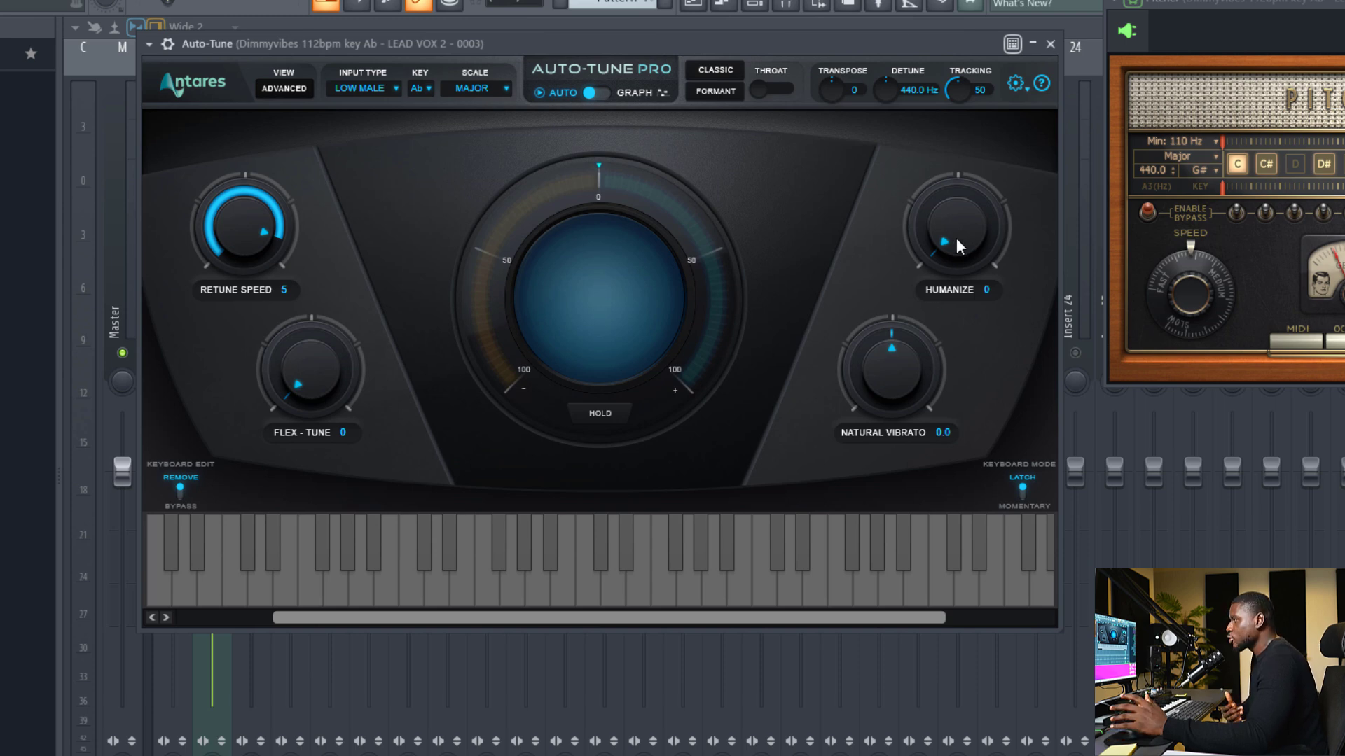
left_click_drag(956, 237, 654, 315)
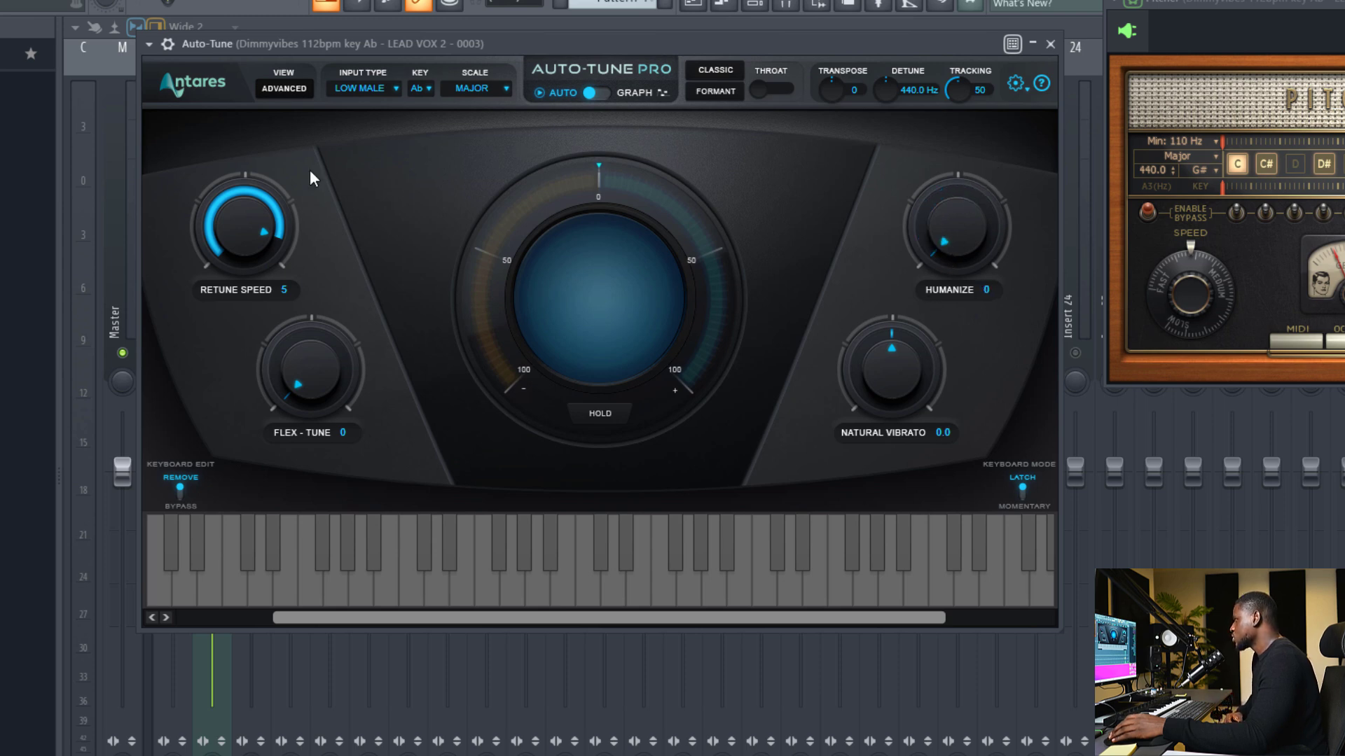
left_click_drag(207, 225, 209, 242)
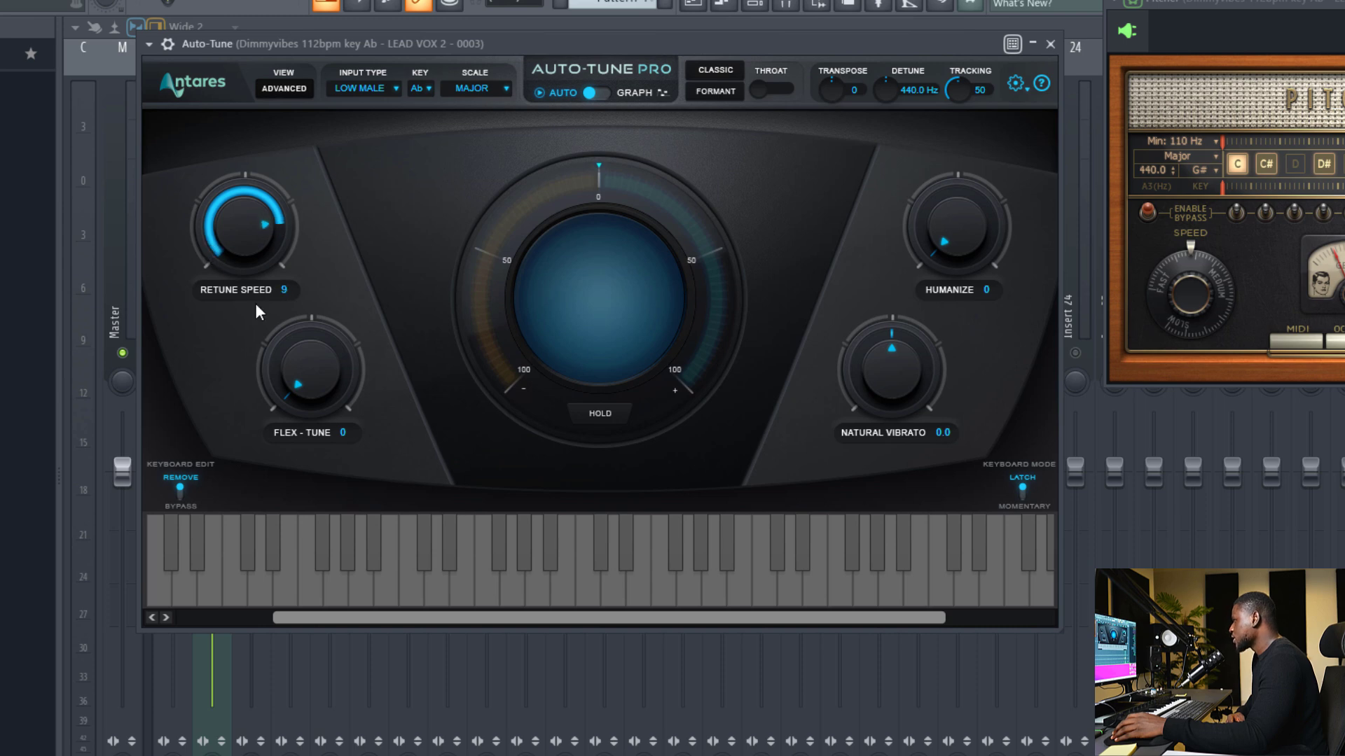
left_click_drag(321, 340, 319, 353)
left_click_drag(828, 46, 872, 329)
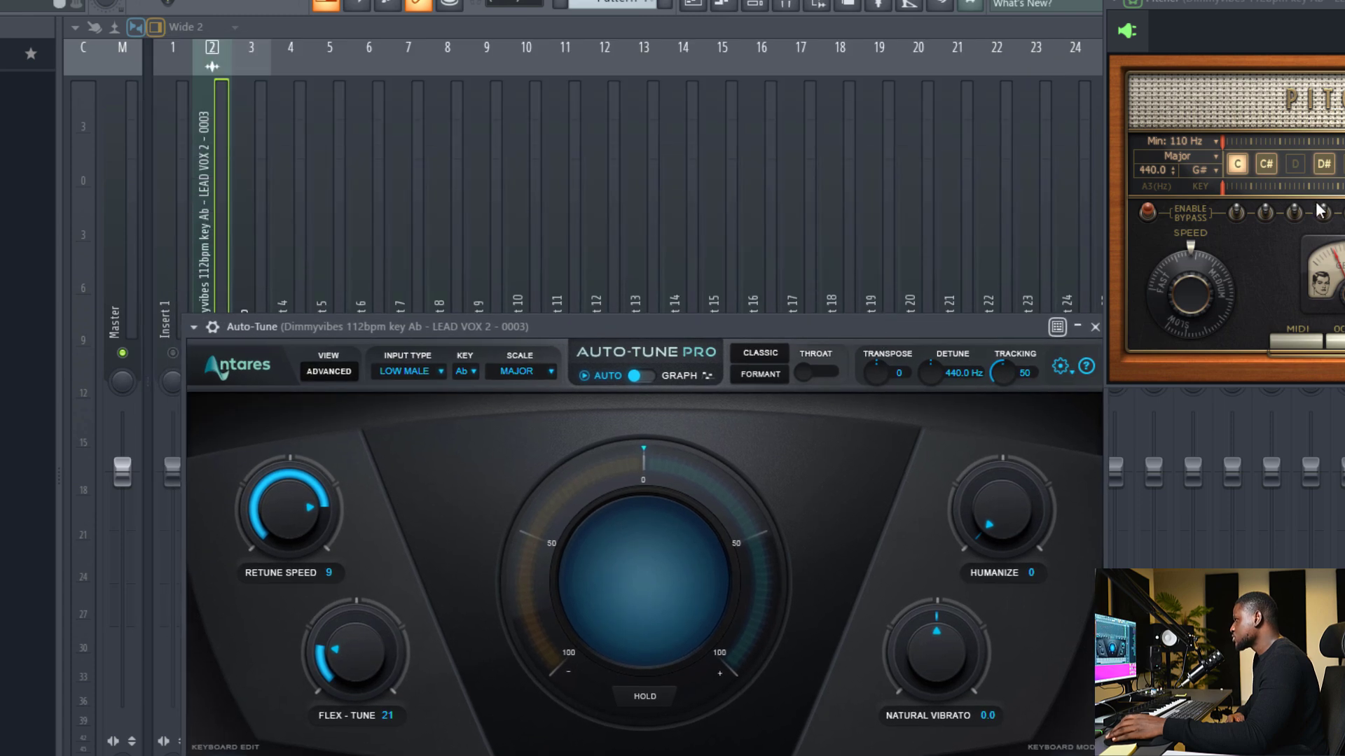
Step: Show the wrapper toolbar, play the song, and set Retune Speed 3 and Flex-Tune 1 while listening
left_click(214, 329)
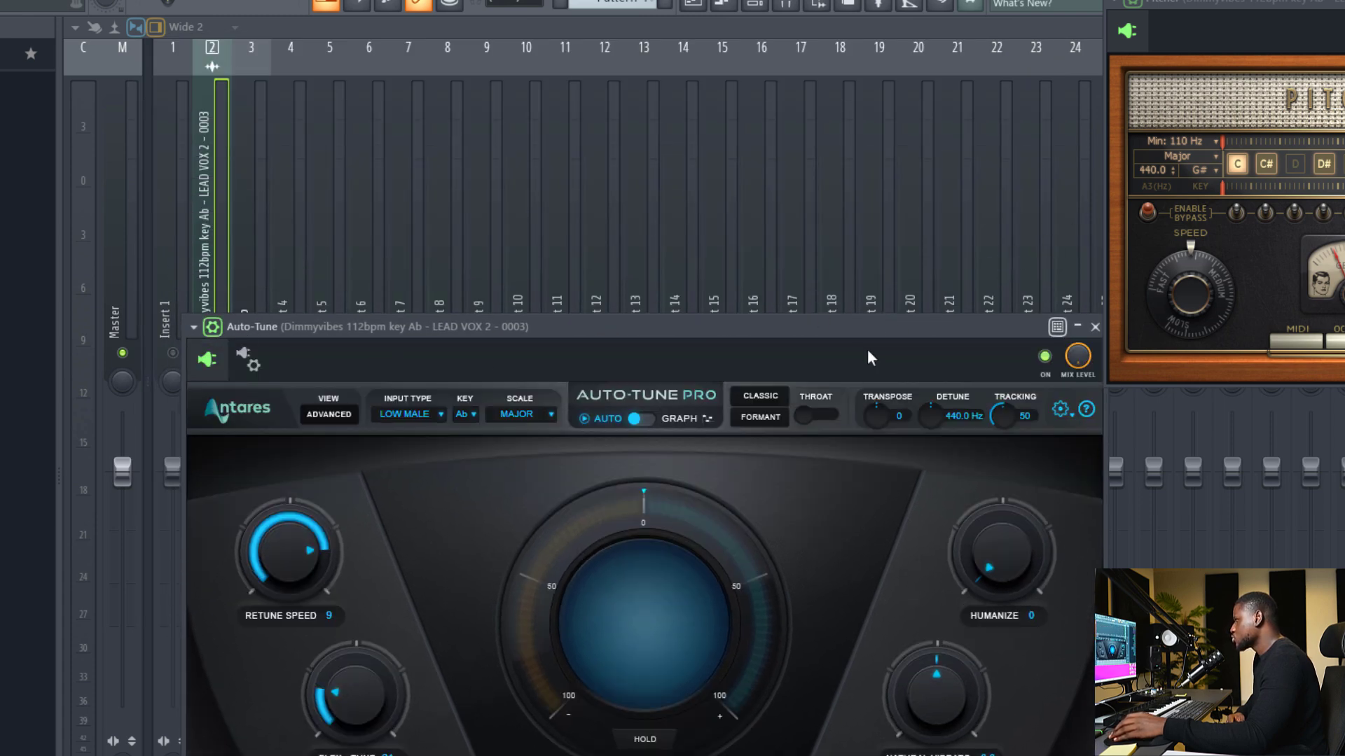
key("space")
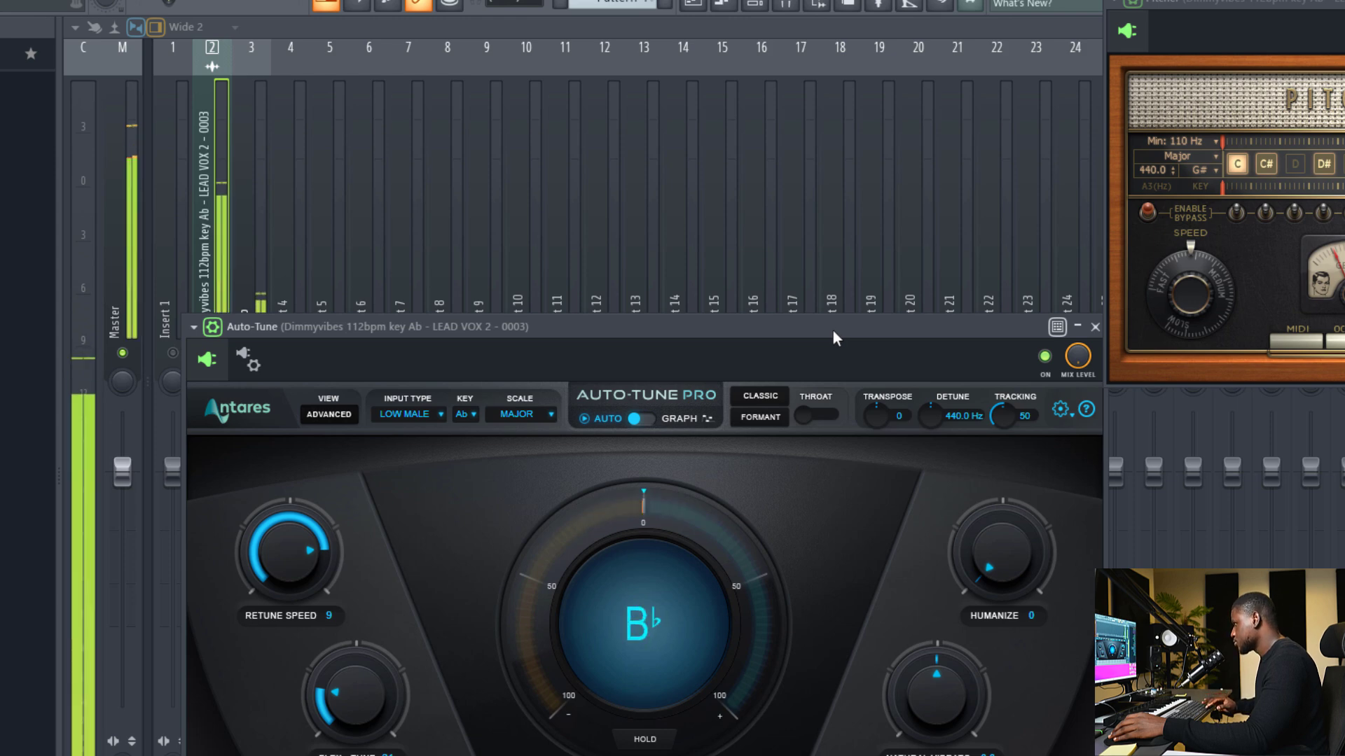
left_click_drag(833, 330, 892, 261)
left_click_drag(426, 644, 430, 665)
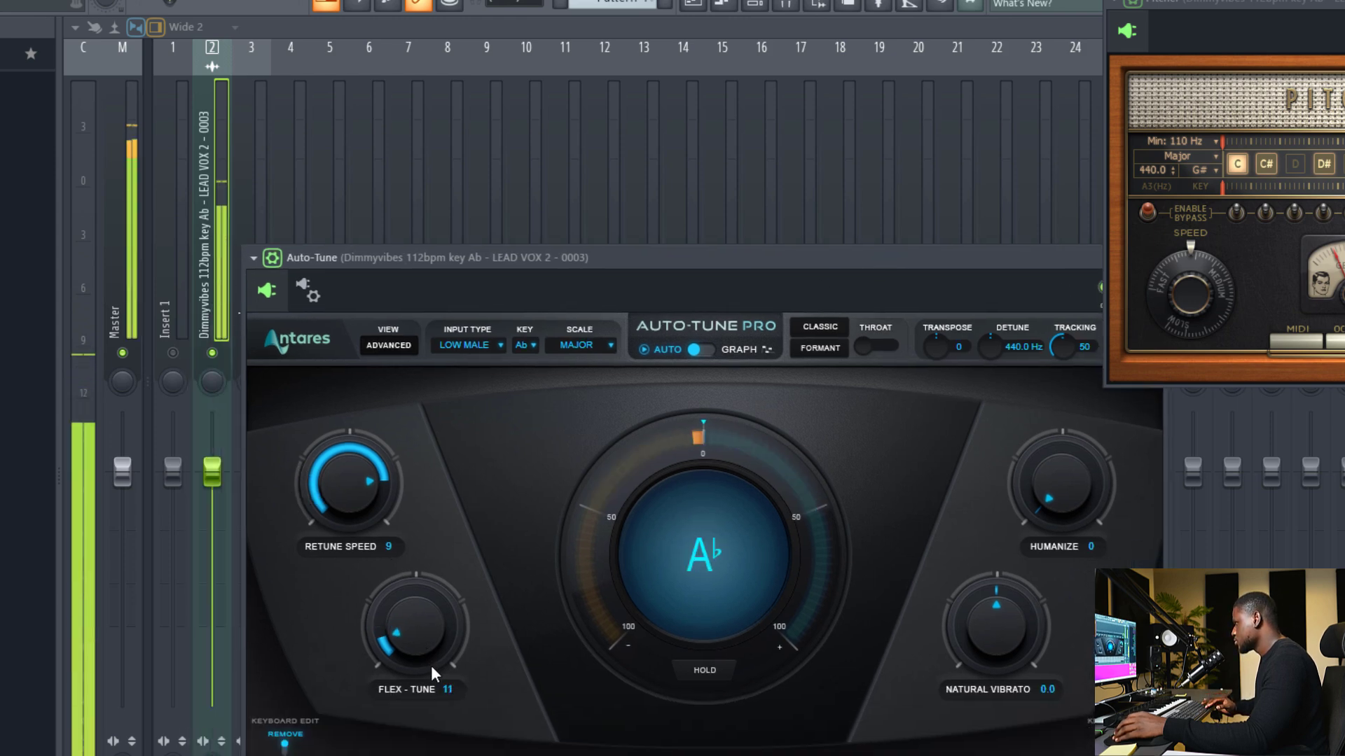
scroll(346, 484, "down", 2)
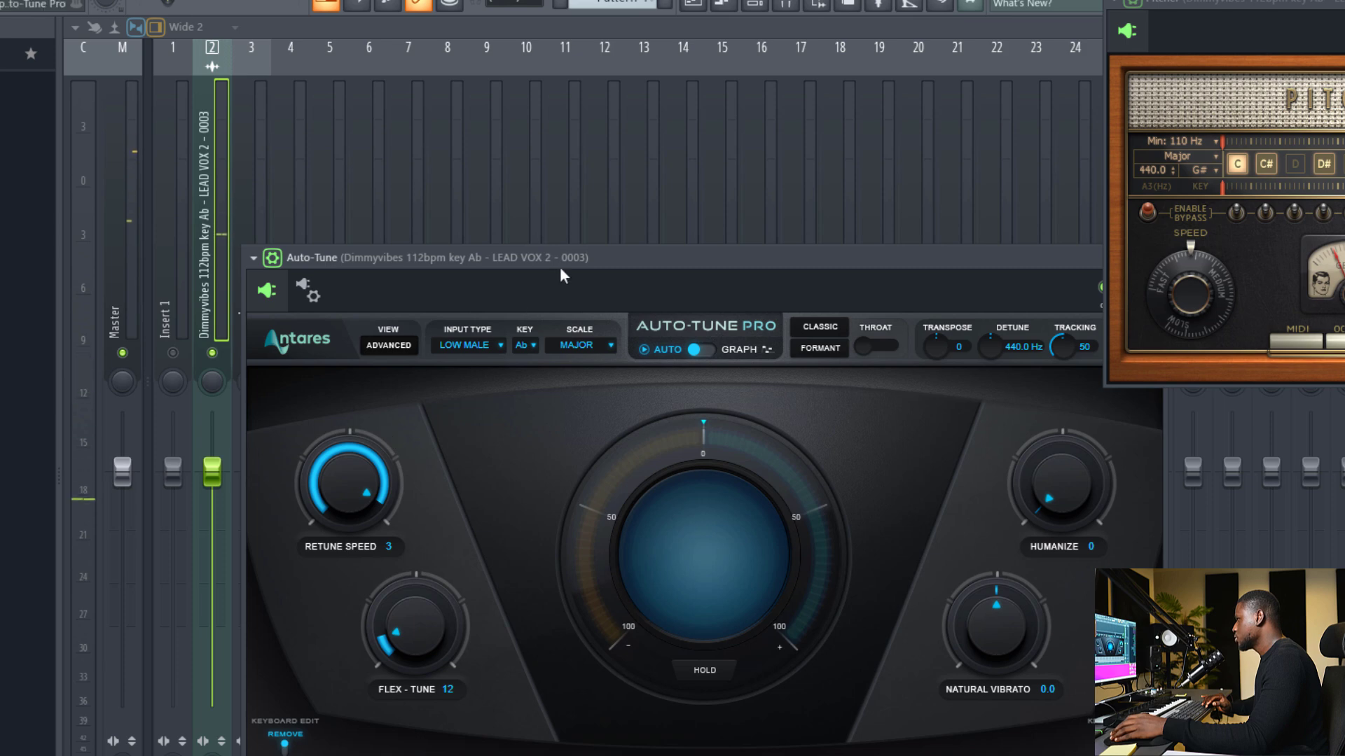
key("space")
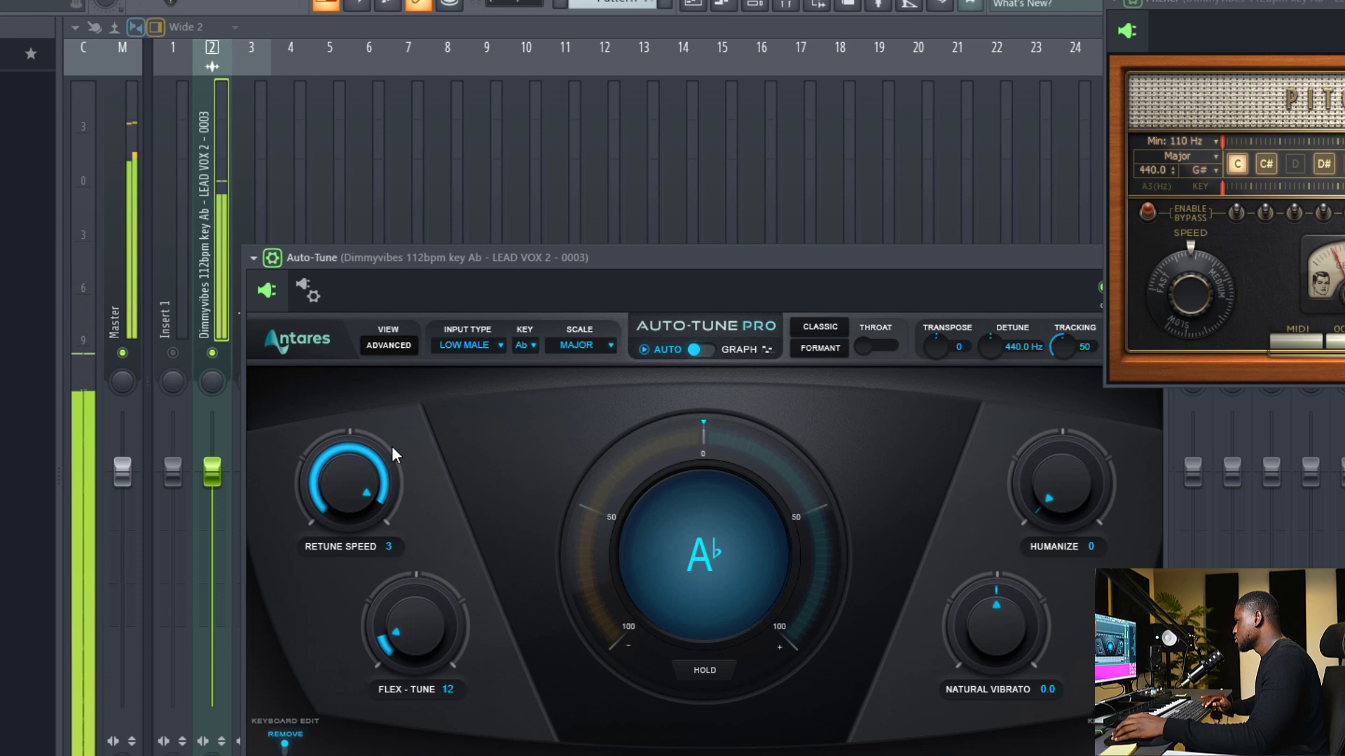
left_click_drag(397, 616, 406, 665)
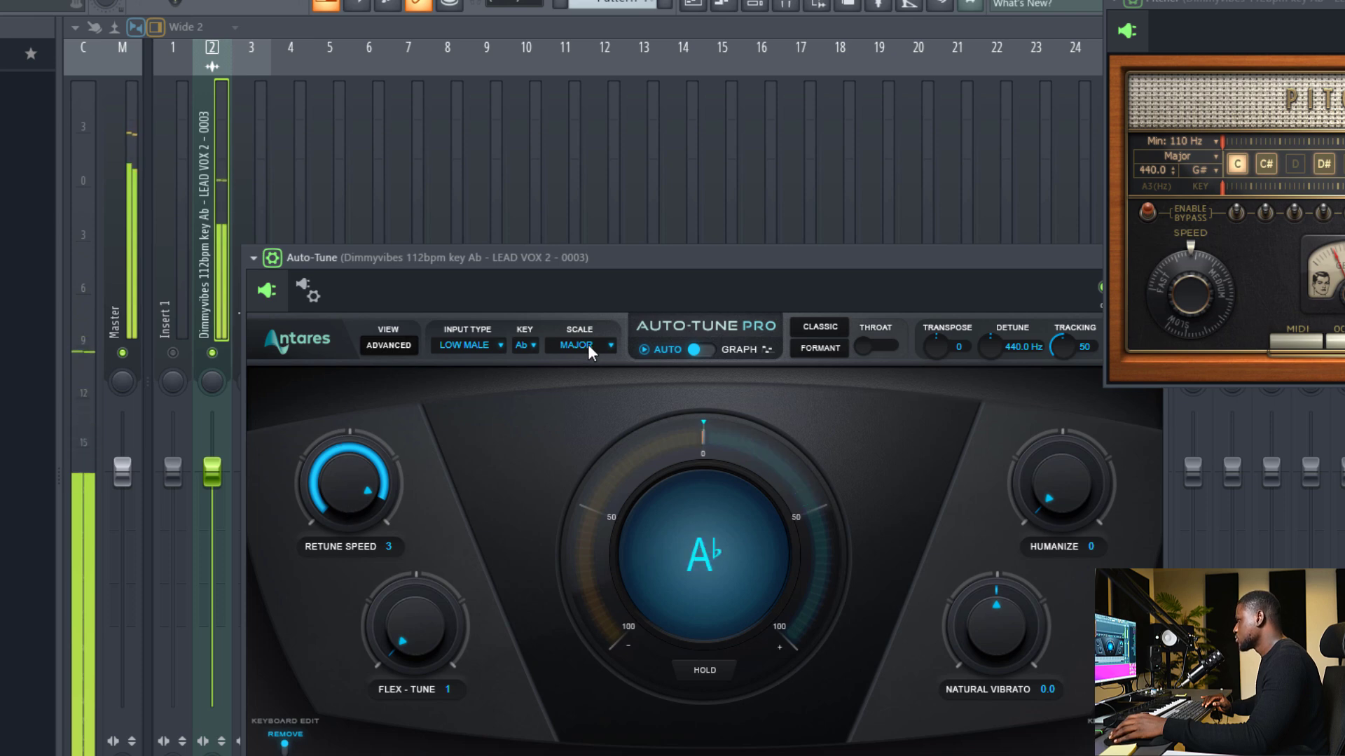
left_click_drag(477, 267, 384, 175)
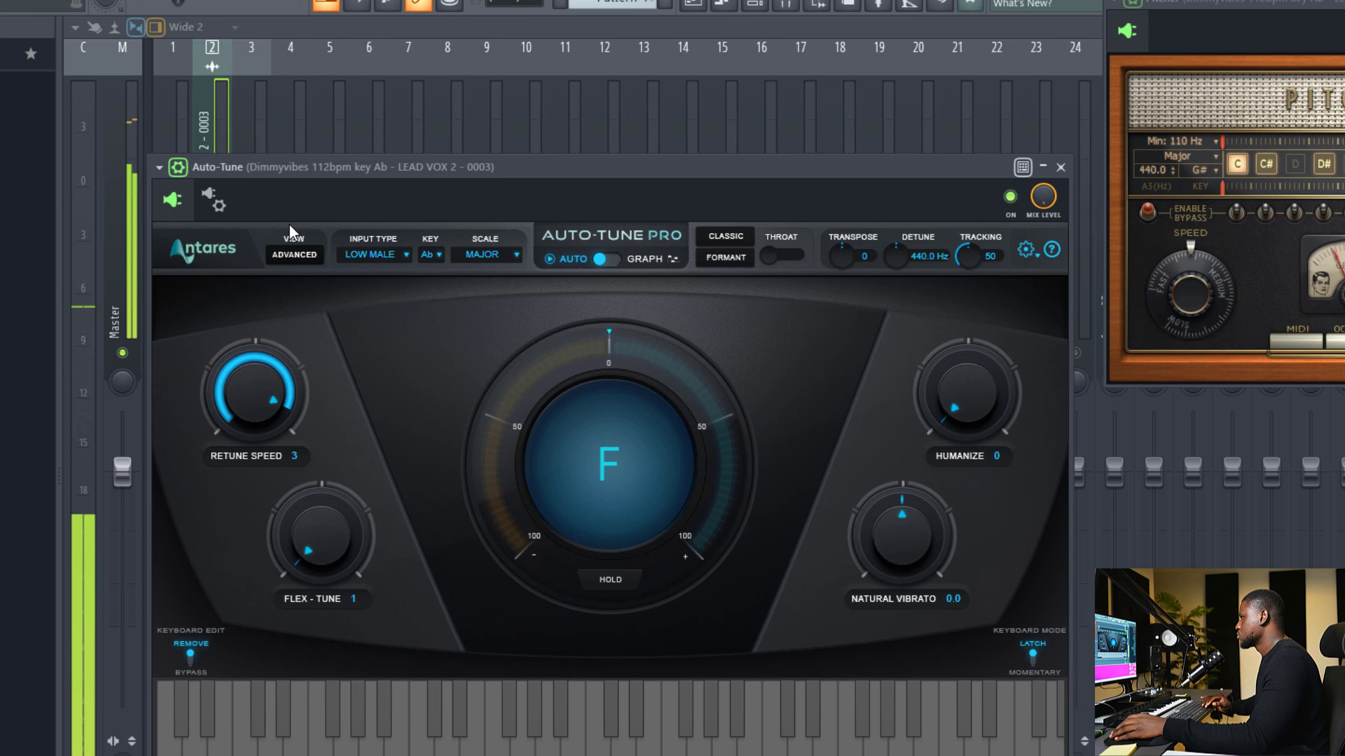
Step: A/B Auto-Tune Pro against Pitcher, placing the windows side by side, leaving Auto-Tune bypassed and Pitcher on
left_click(1010, 196)
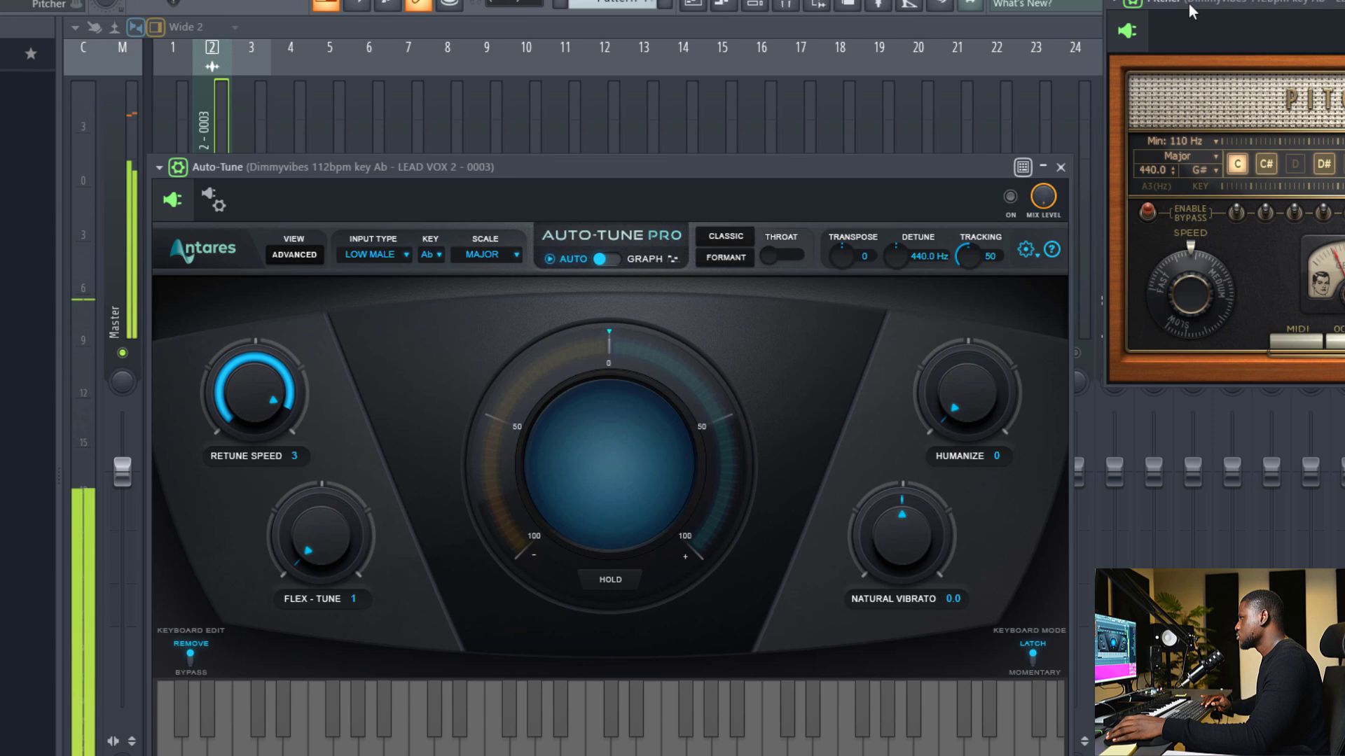
left_click_drag(1188, 3, 981, 291)
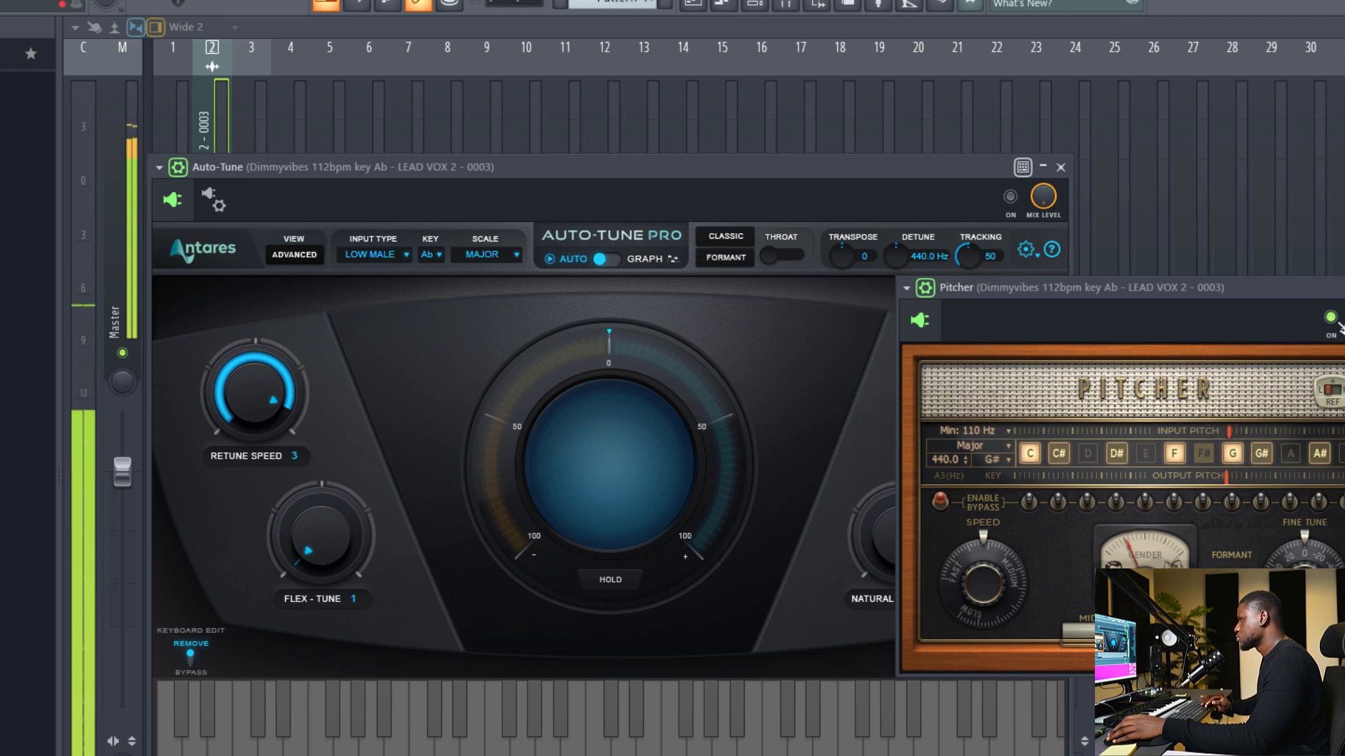
left_click(1011, 197)
left_click(1331, 334)
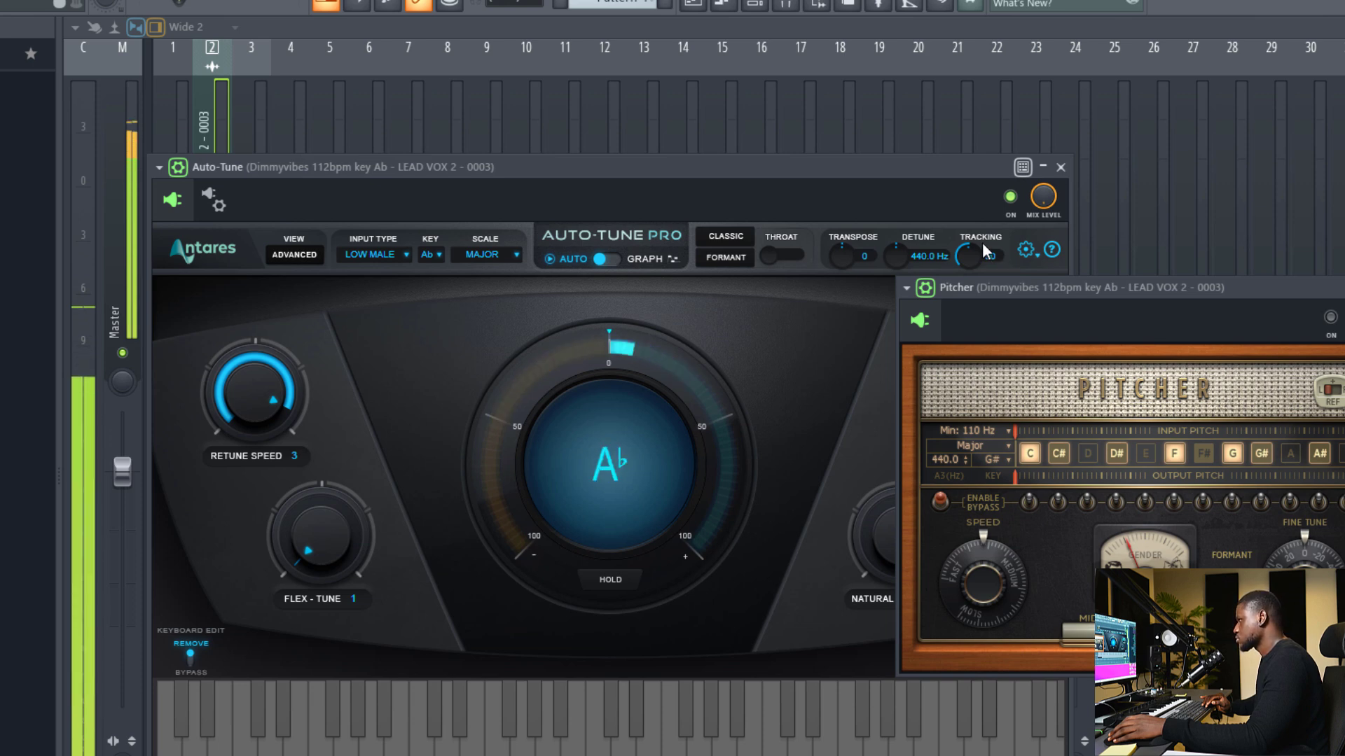
left_click(1010, 197)
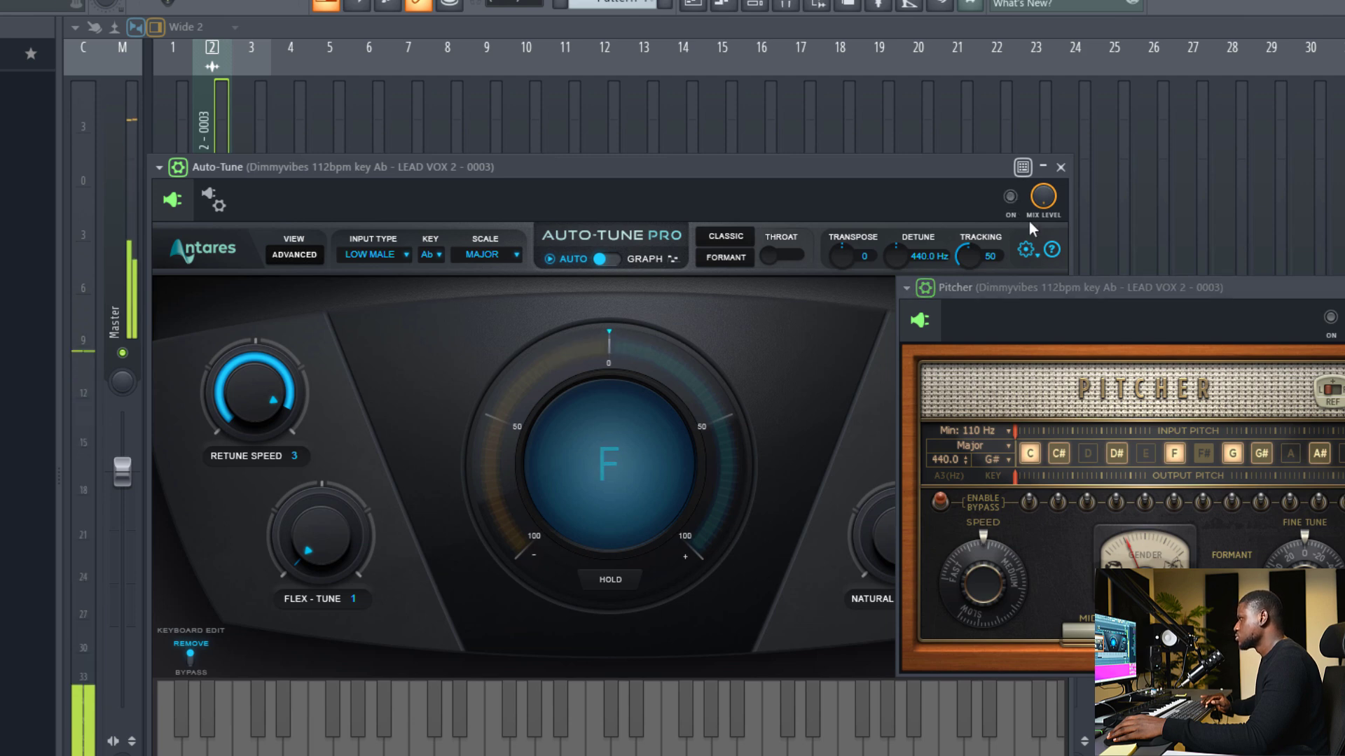
left_click(1330, 317)
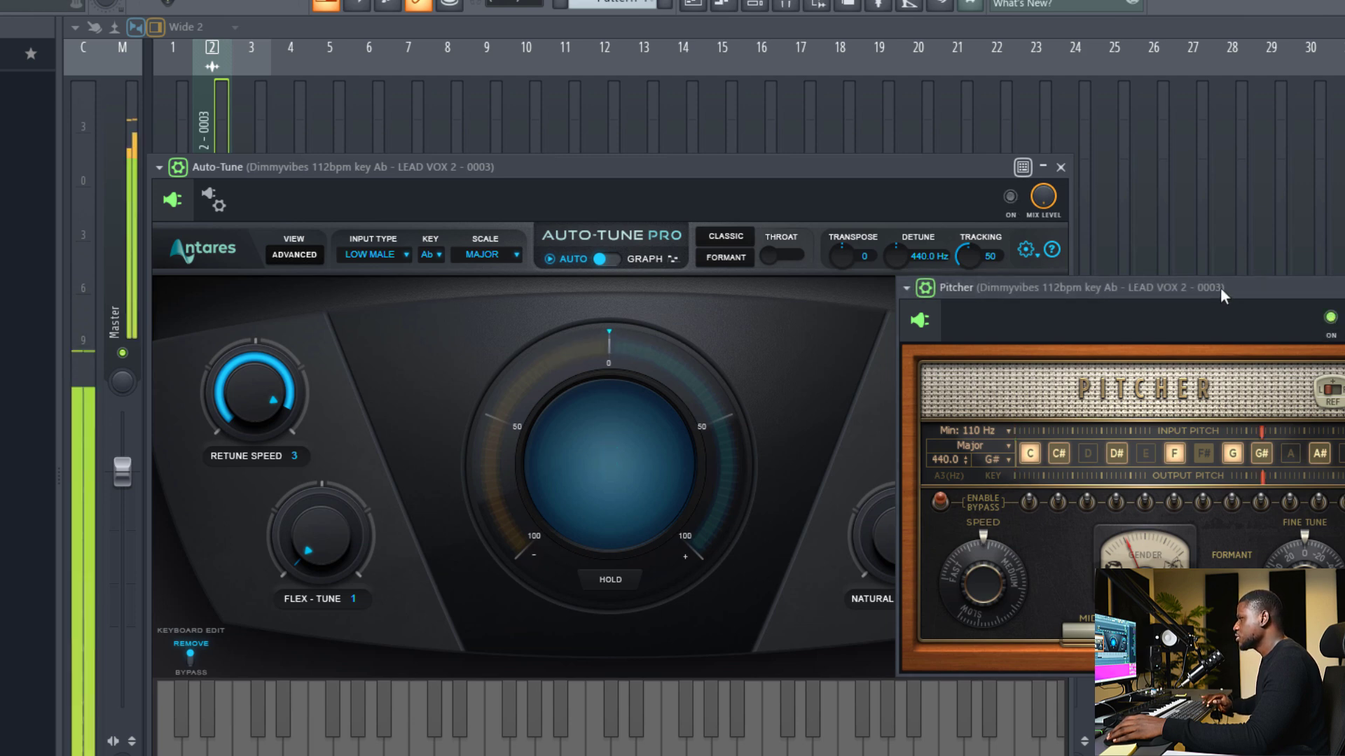